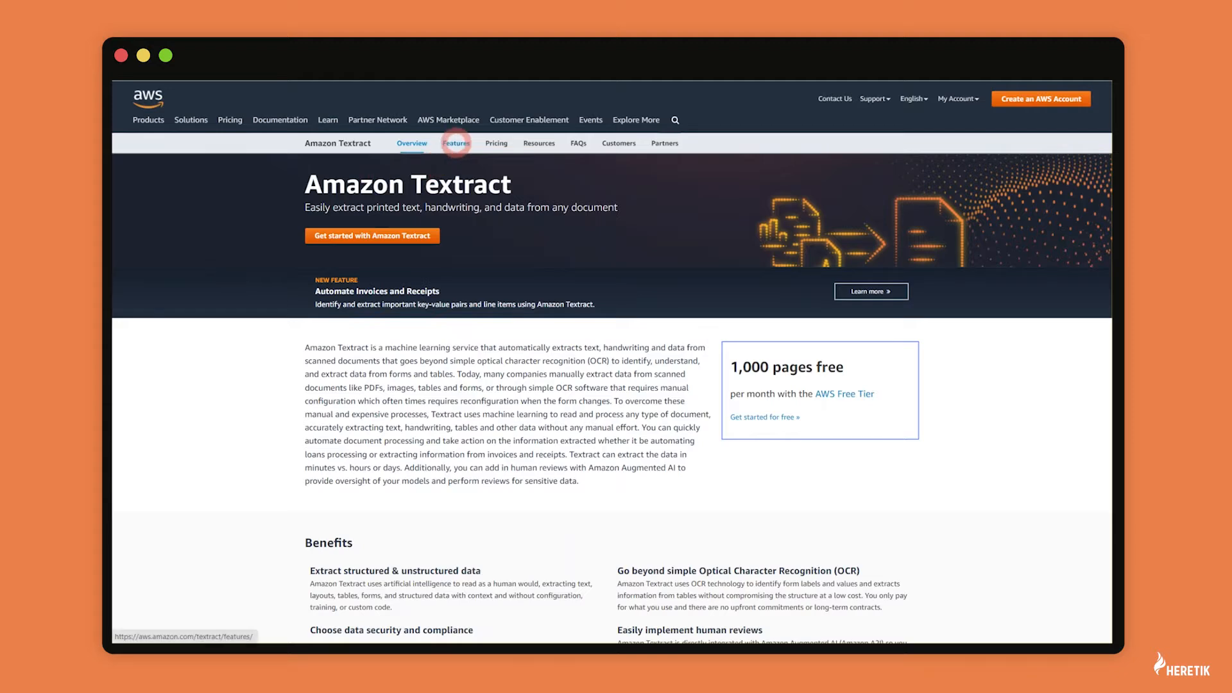
Step: Open the Amazon Textract Features page and scroll to its Form Extraction section
left_click(456, 143)
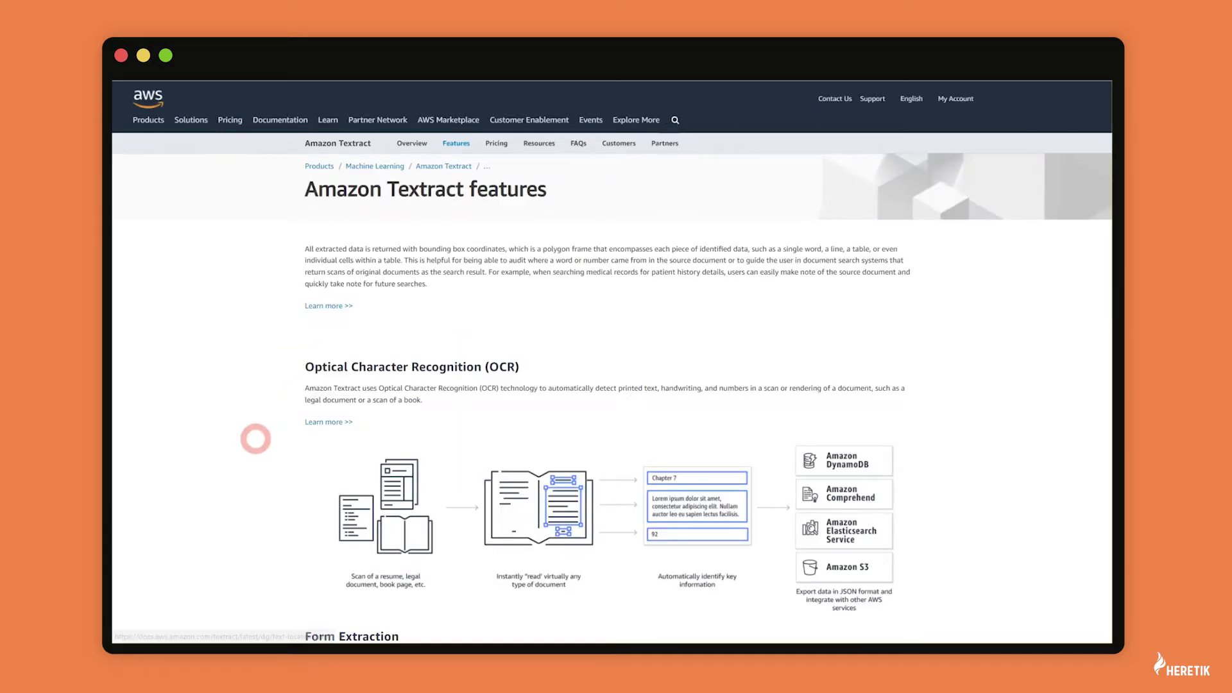
scroll(256, 439, "down", 1)
scroll(255, 439, "down", 6)
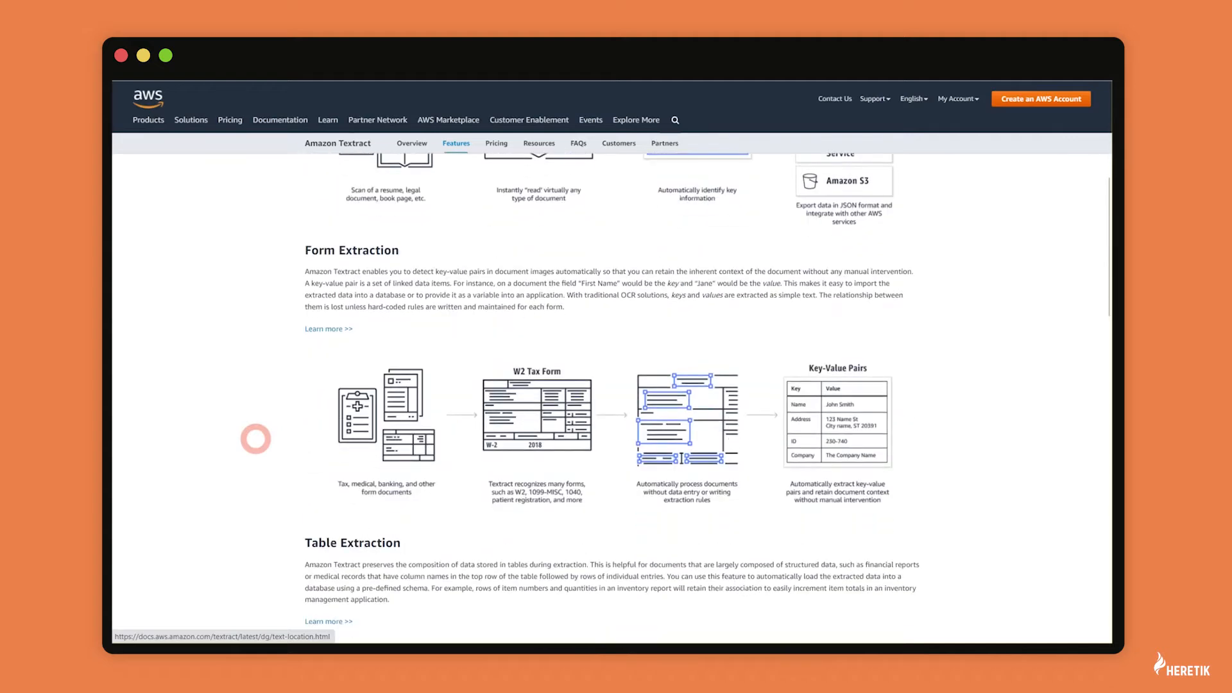
scroll(255, 439, "down", 1)
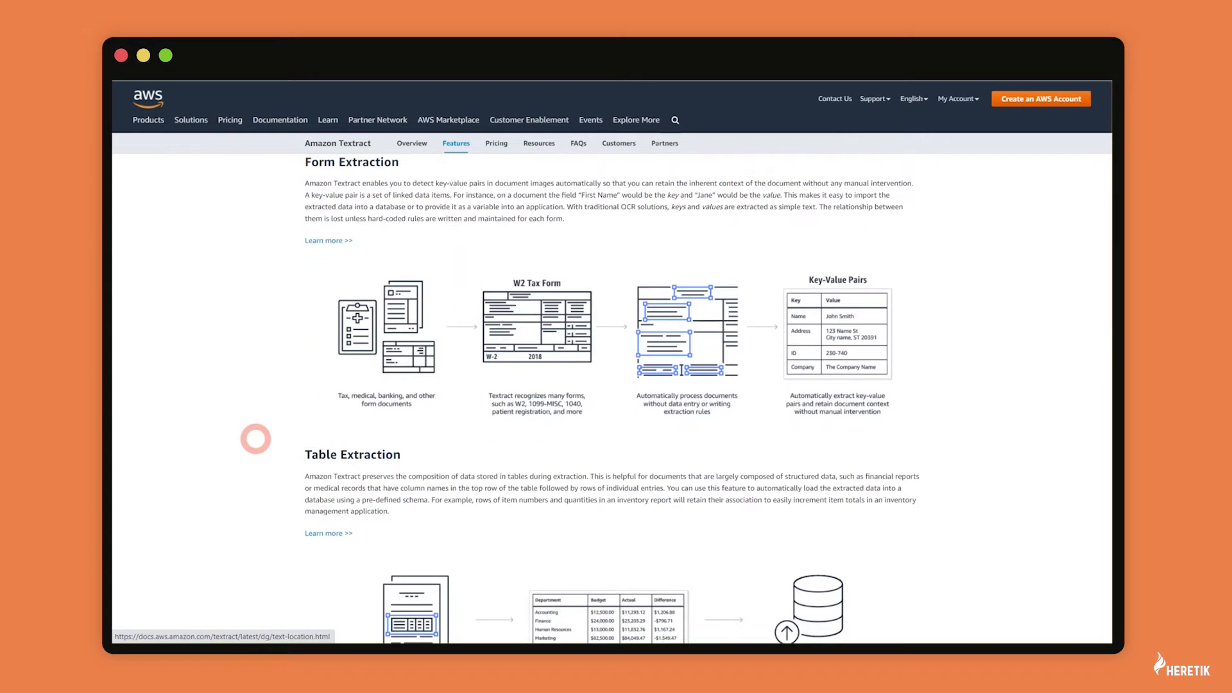
scroll(255, 439, "down", 4)
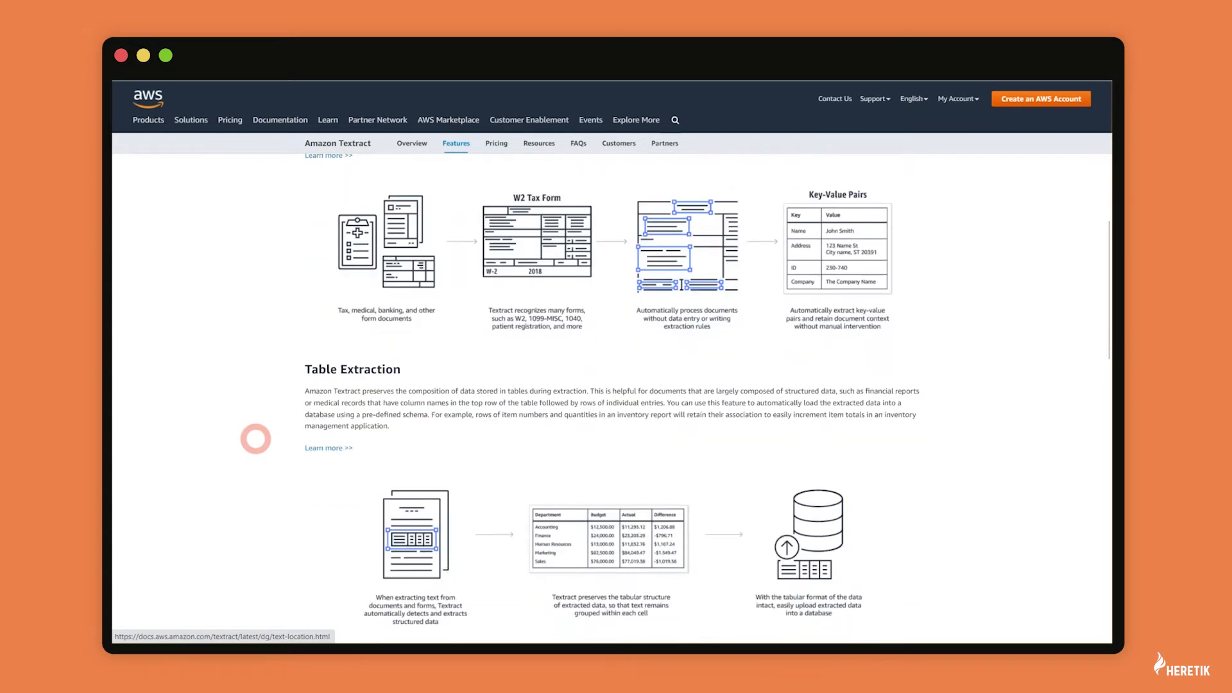
scroll(255, 439, "down", 1)
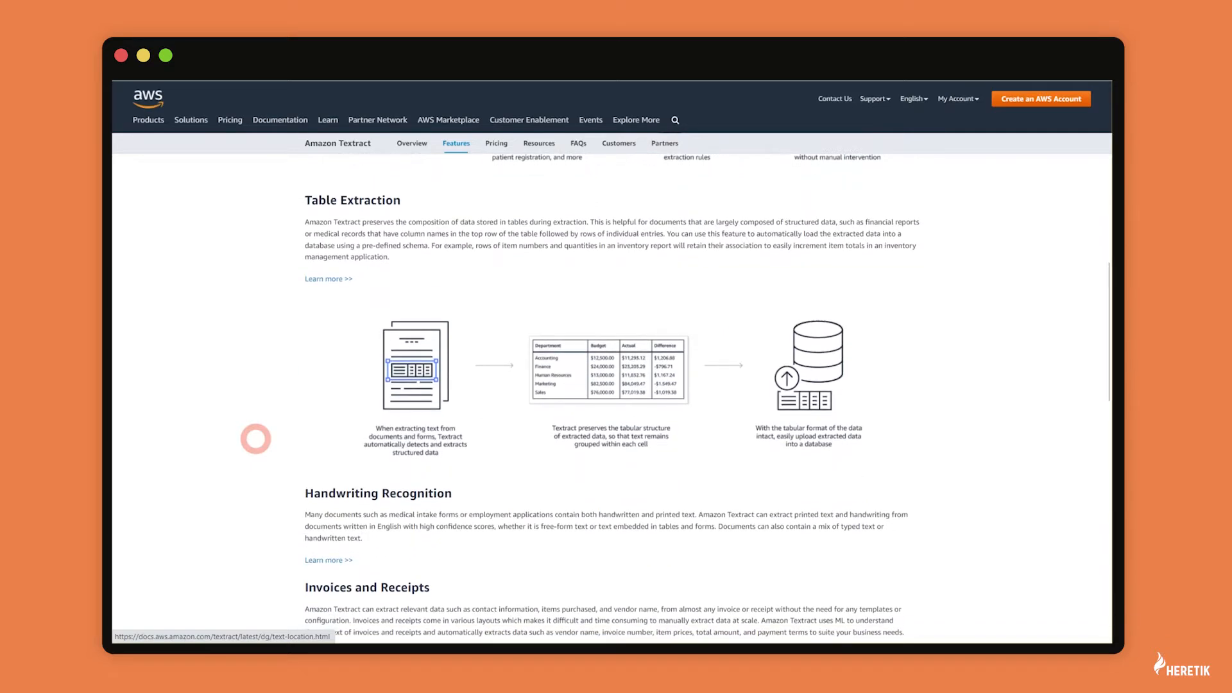
scroll(255, 439, "up", 4)
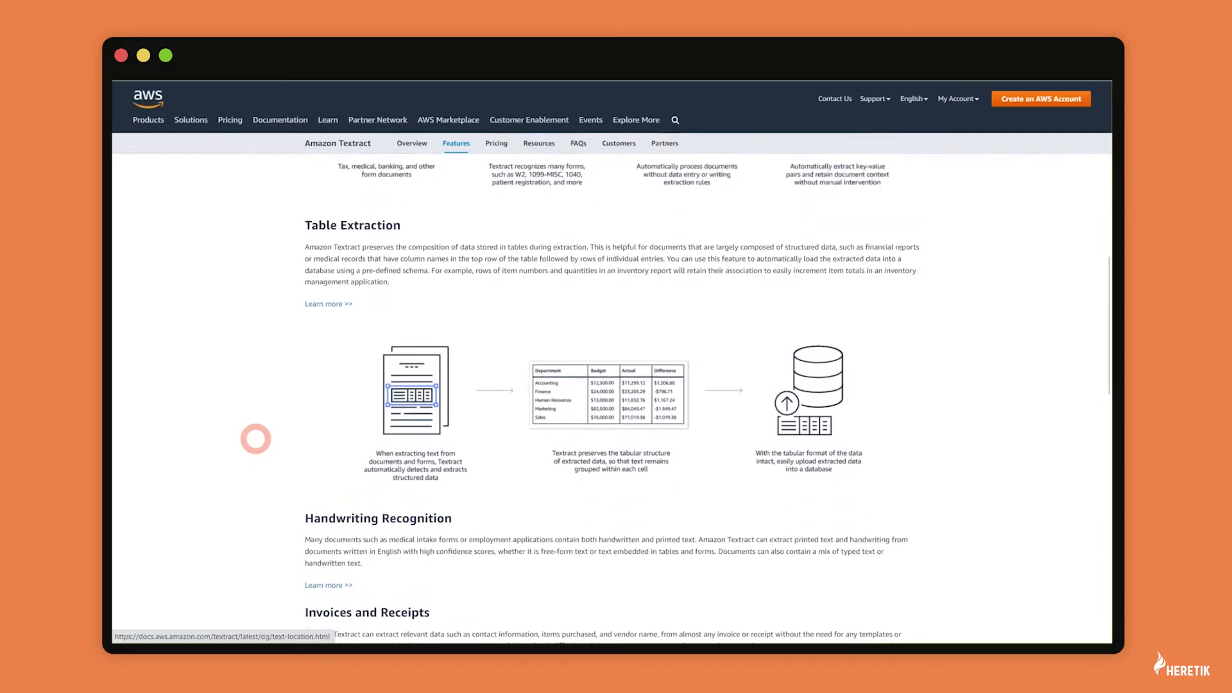
scroll(255, 439, "up", 1)
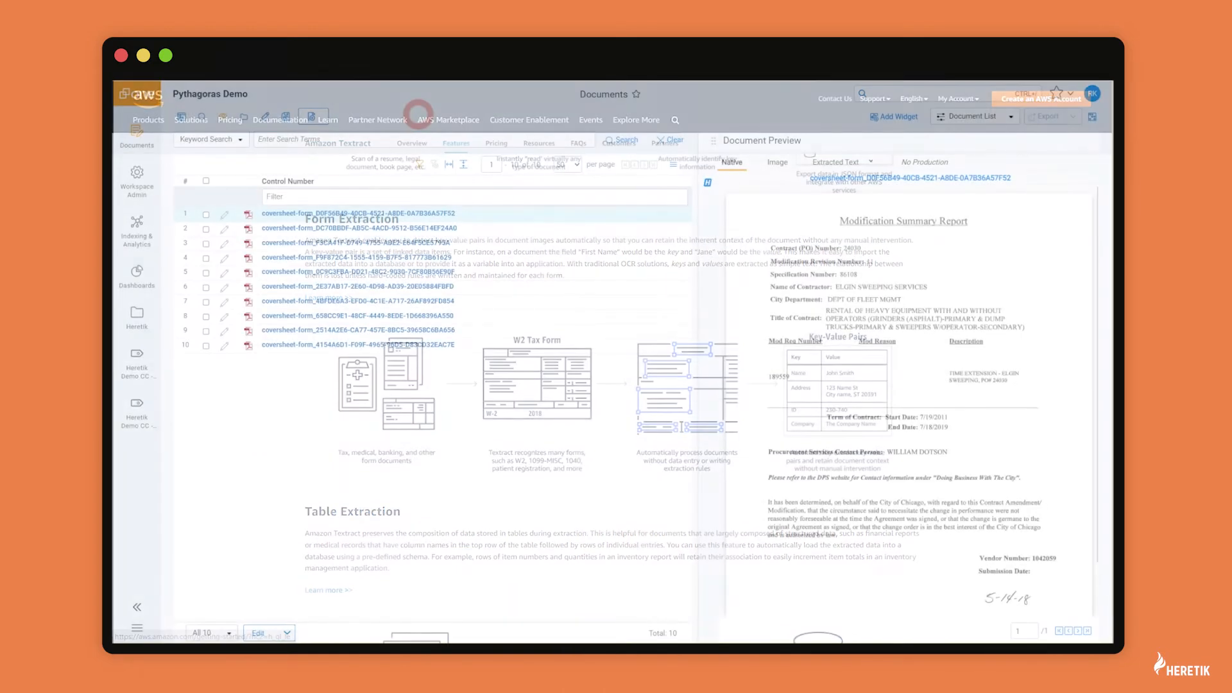
Step: From Heretik > Model, create a new model named 'AWS Form Extraction' with model type External Analysis
left_click(141, 313)
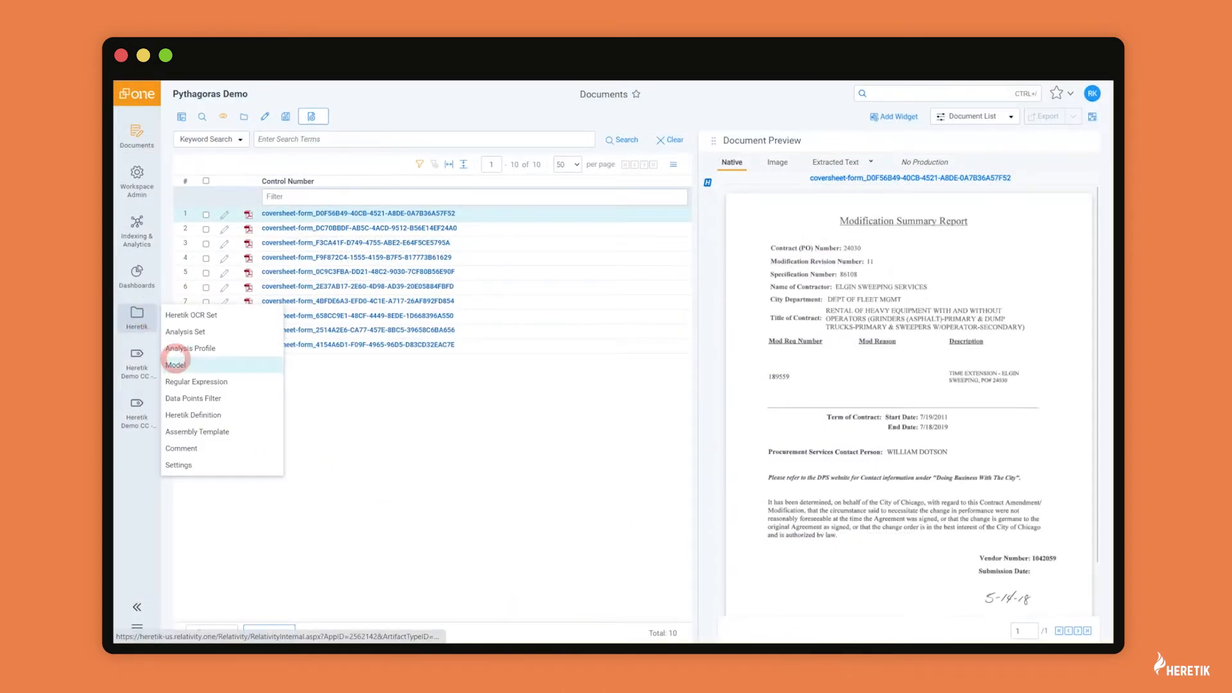
left_click(180, 365)
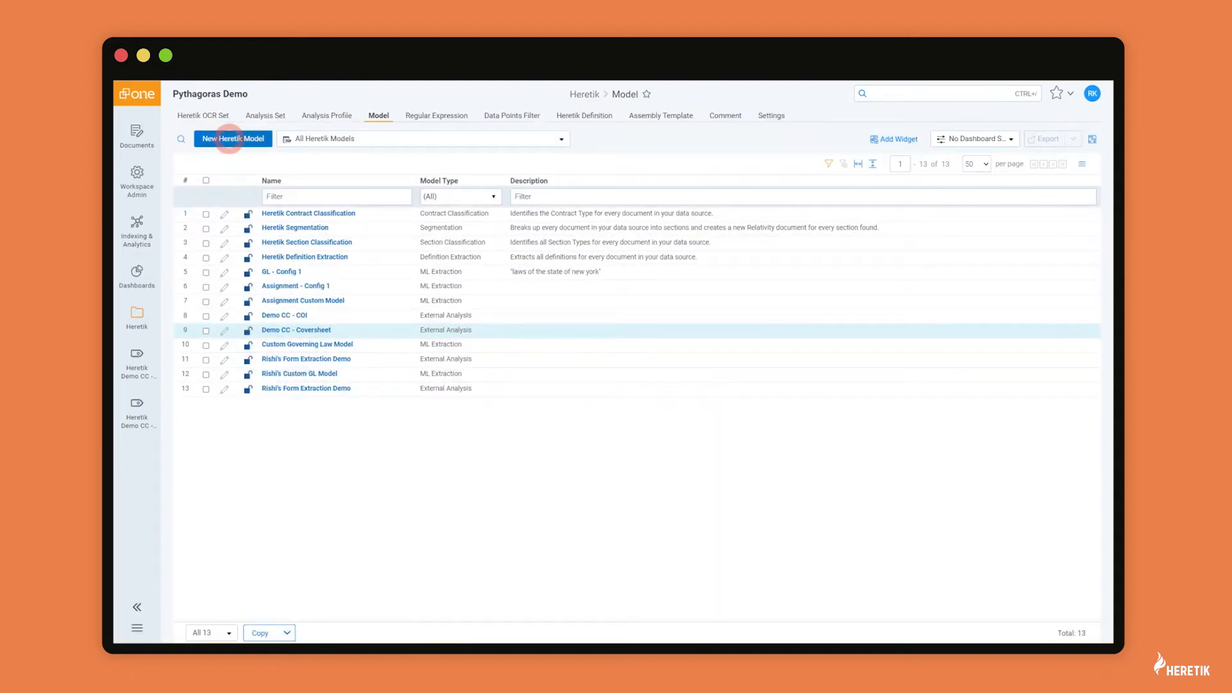
left_click(229, 139)
left_click(290, 180)
type("AWS Form Extraction")
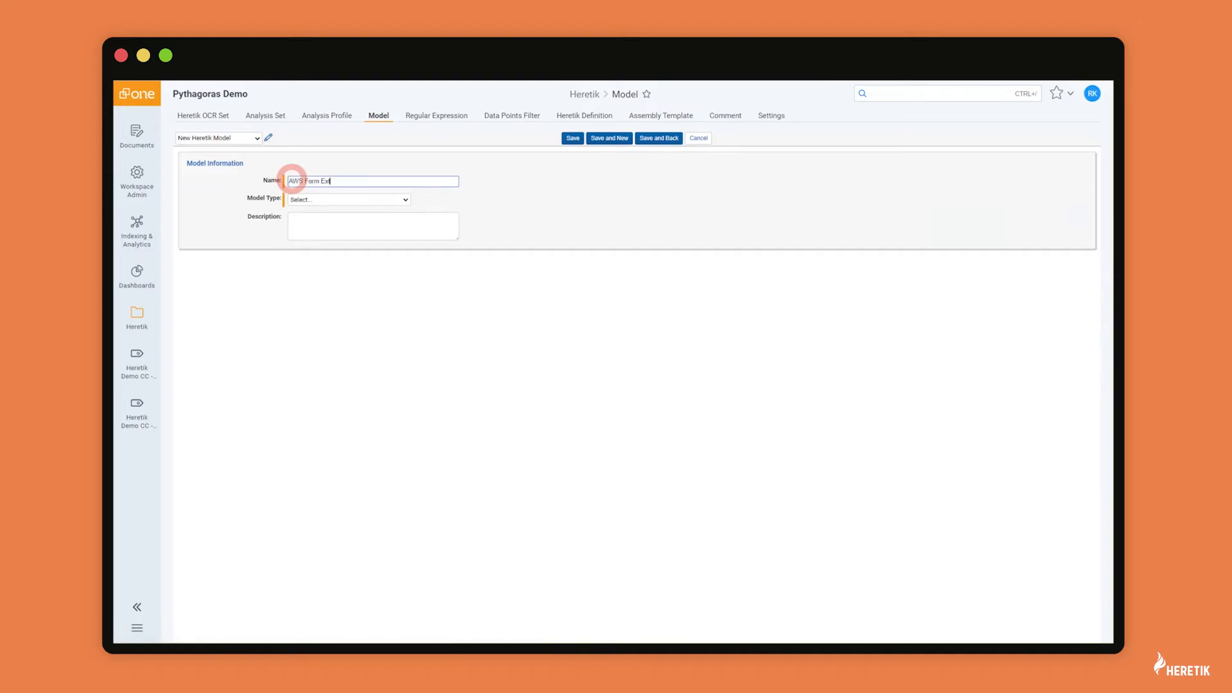
left_click(305, 200)
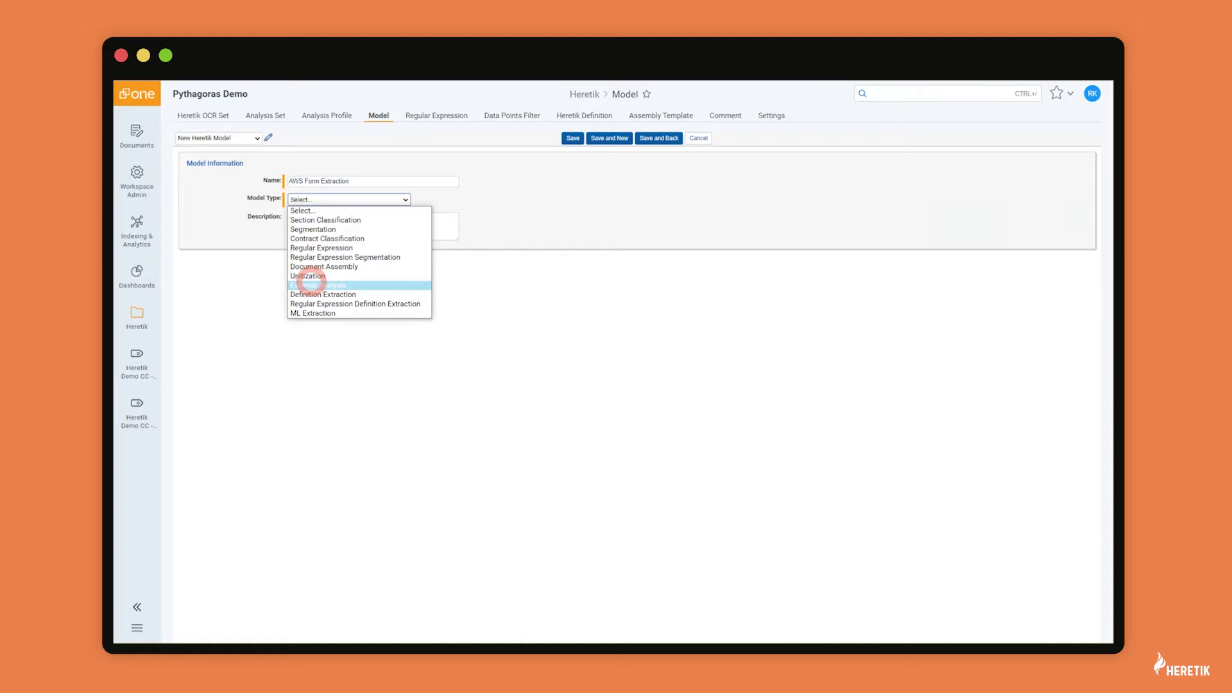
left_click(310, 284)
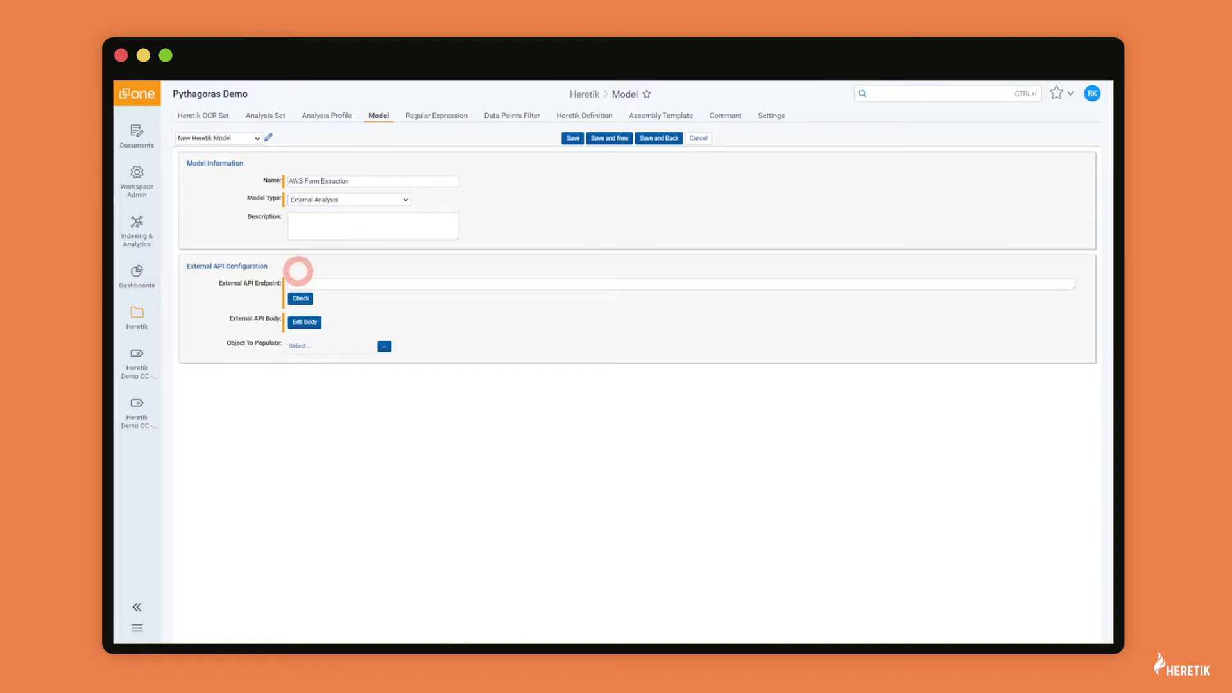
Step: Paste the endpoint URL into External API Endpoint, confirm the check shows Success, and open Edit Body
left_click(302, 284)
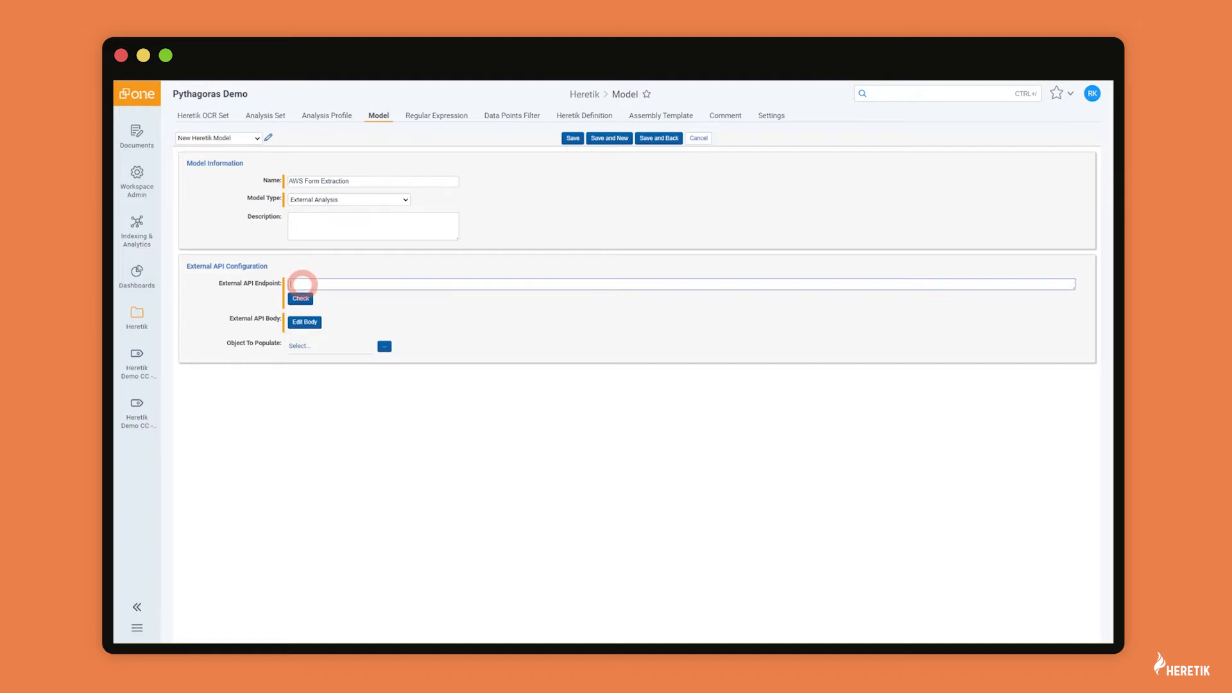
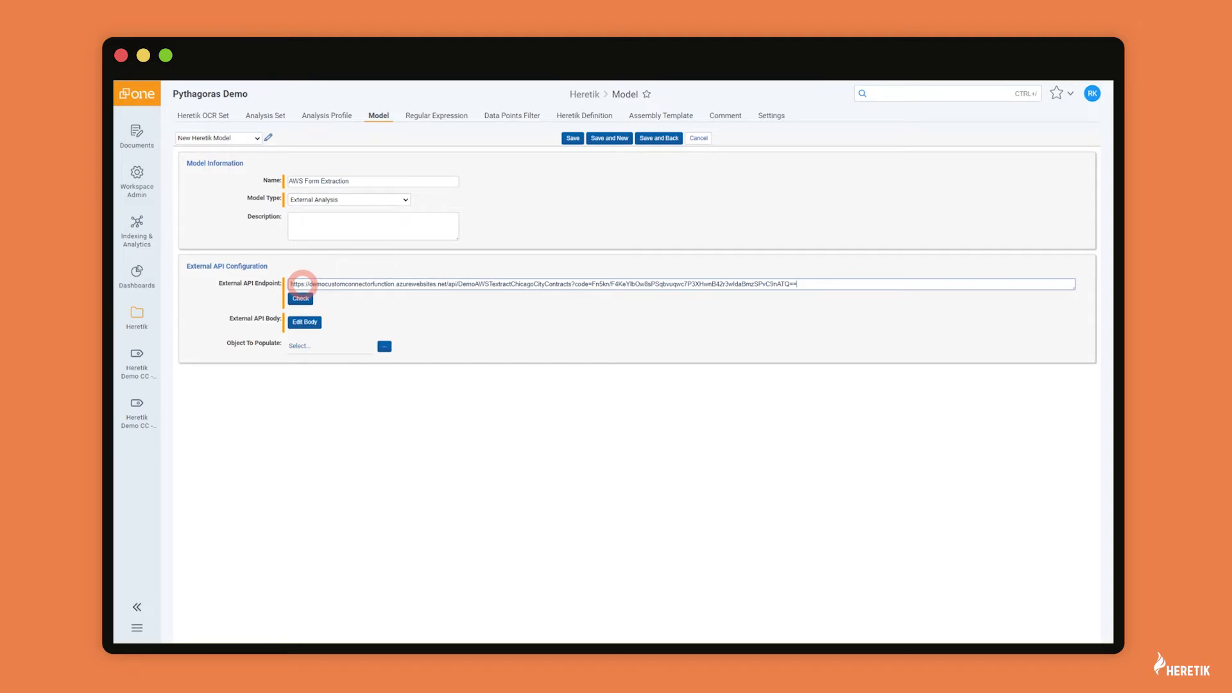
left_click(301, 298)
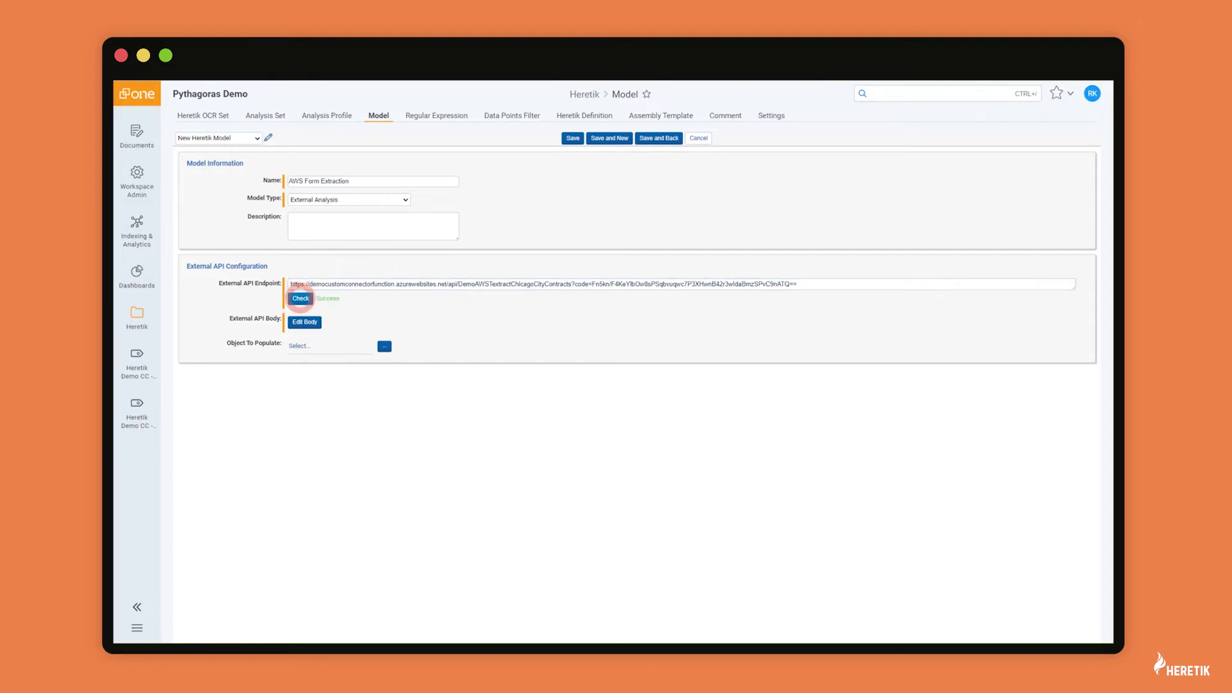
left_click(303, 322)
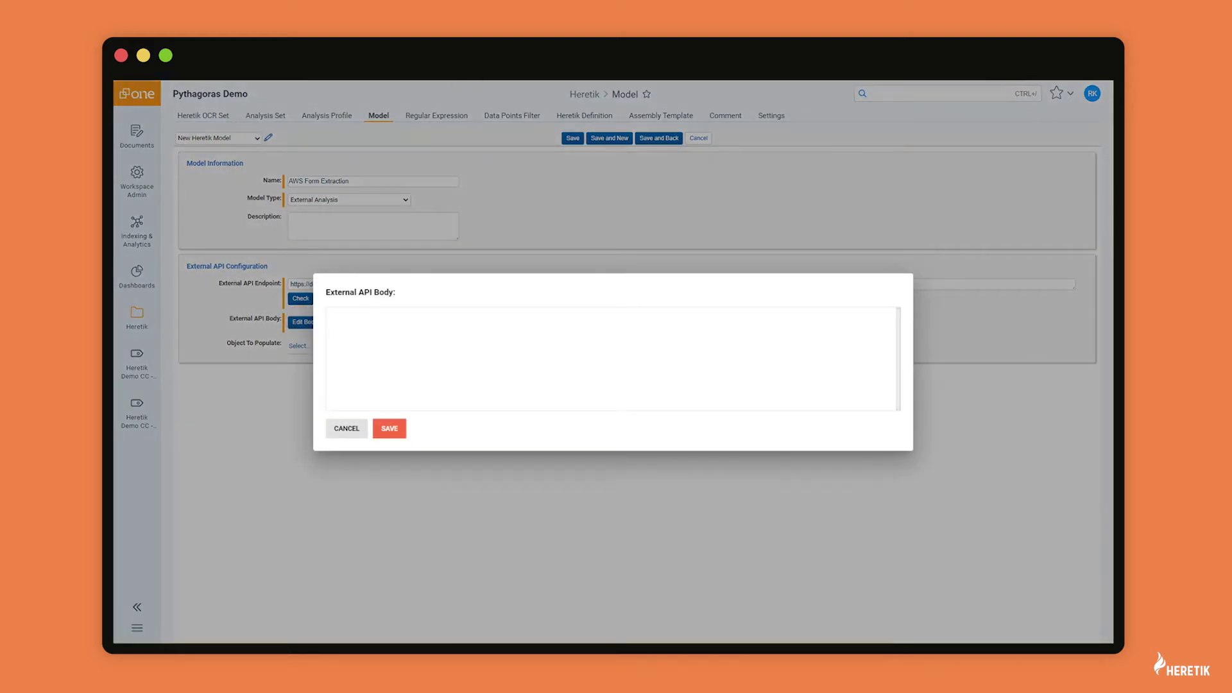
Step: Paste the JSON request body, turn its placeholders into Artifact ID and Heretik Native tokens, and save it
left_click(336, 316)
type("{     \"documentId\": @Artifact ID@,     \"nativeFileType\": \"application/pdf\",     \"nativeFileData\": \"@Heretik Native@\" }")
key("ctrl+a")
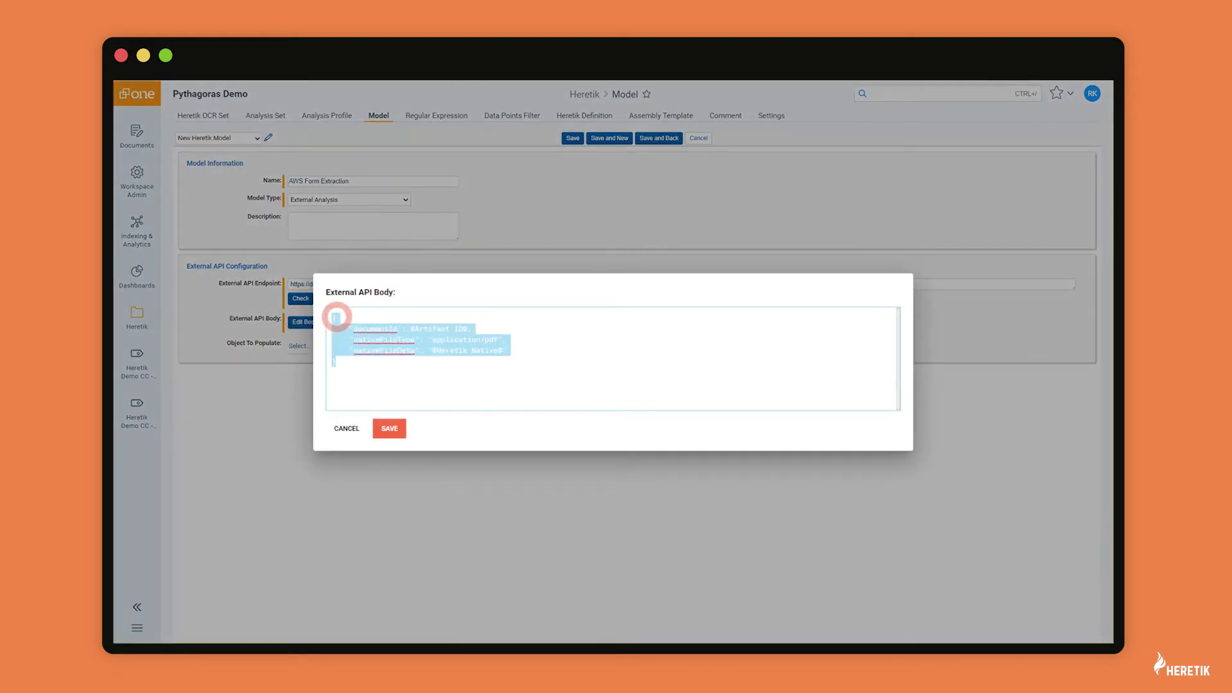
left_click(457, 322)
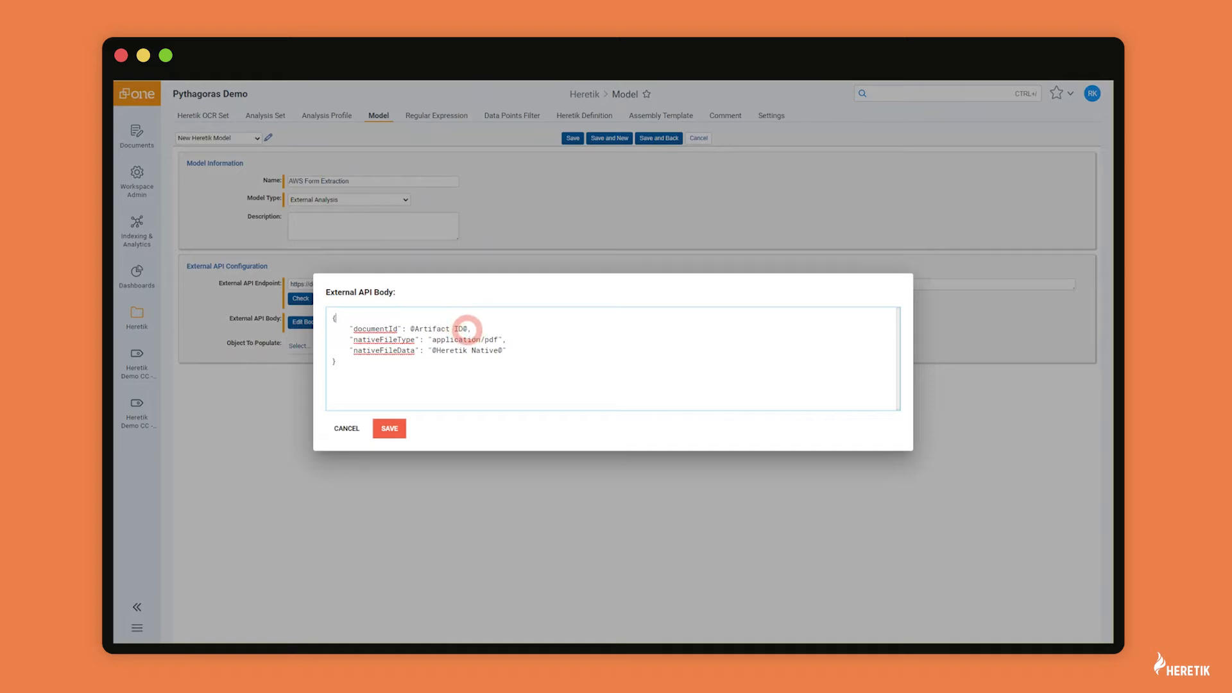
left_click(466, 330)
left_click(443, 346)
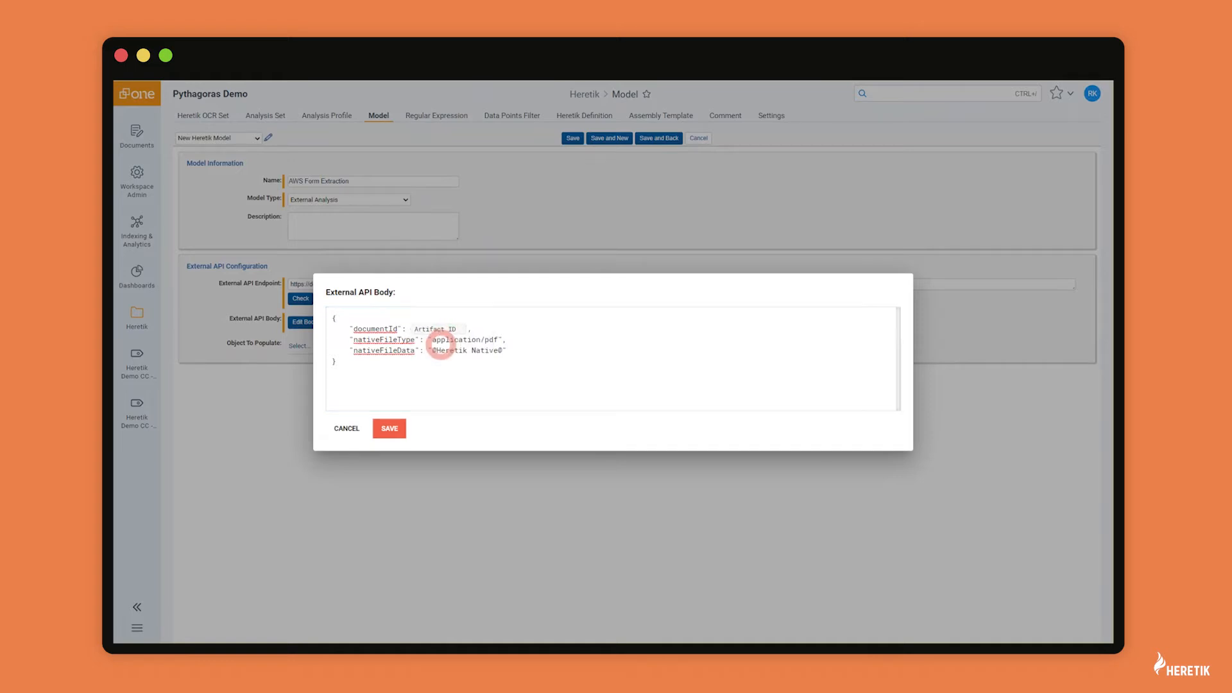
left_click(501, 349)
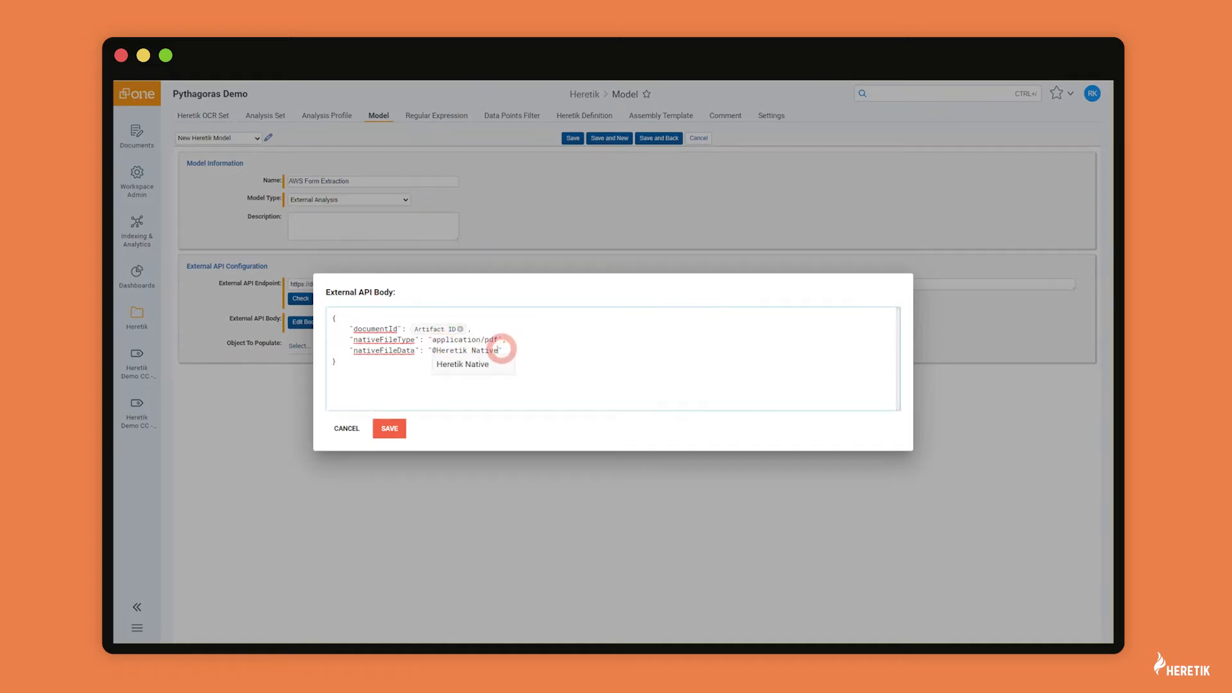
left_click(478, 363)
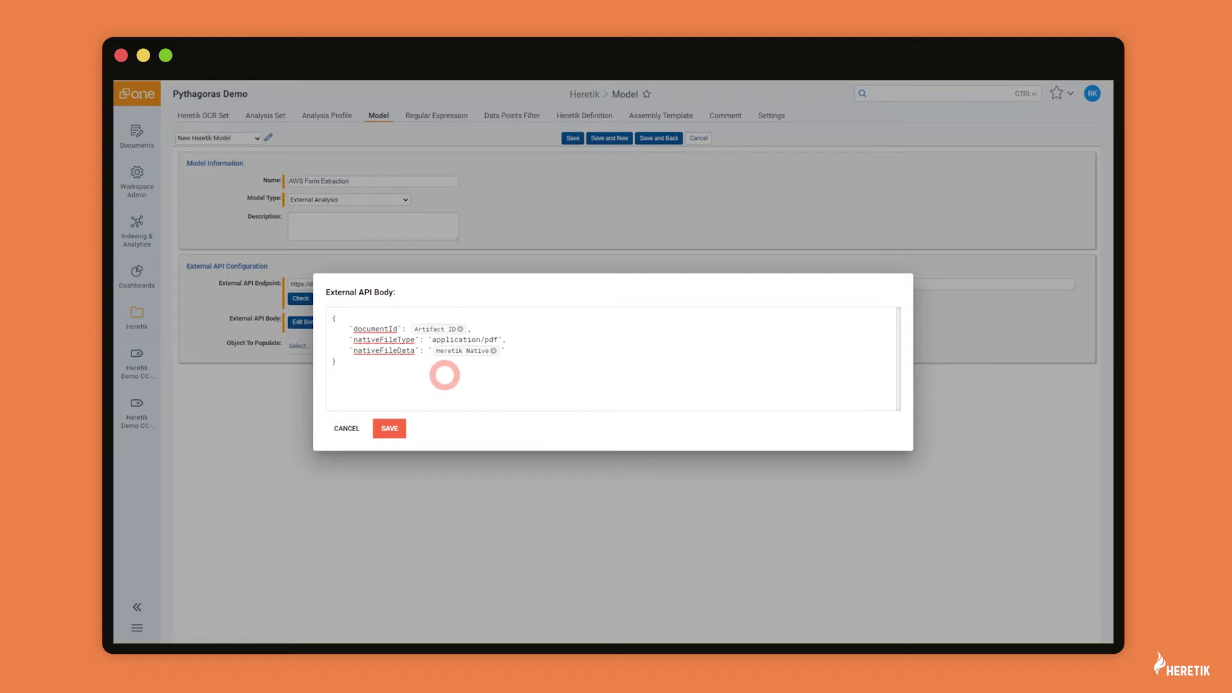
left_click(389, 428)
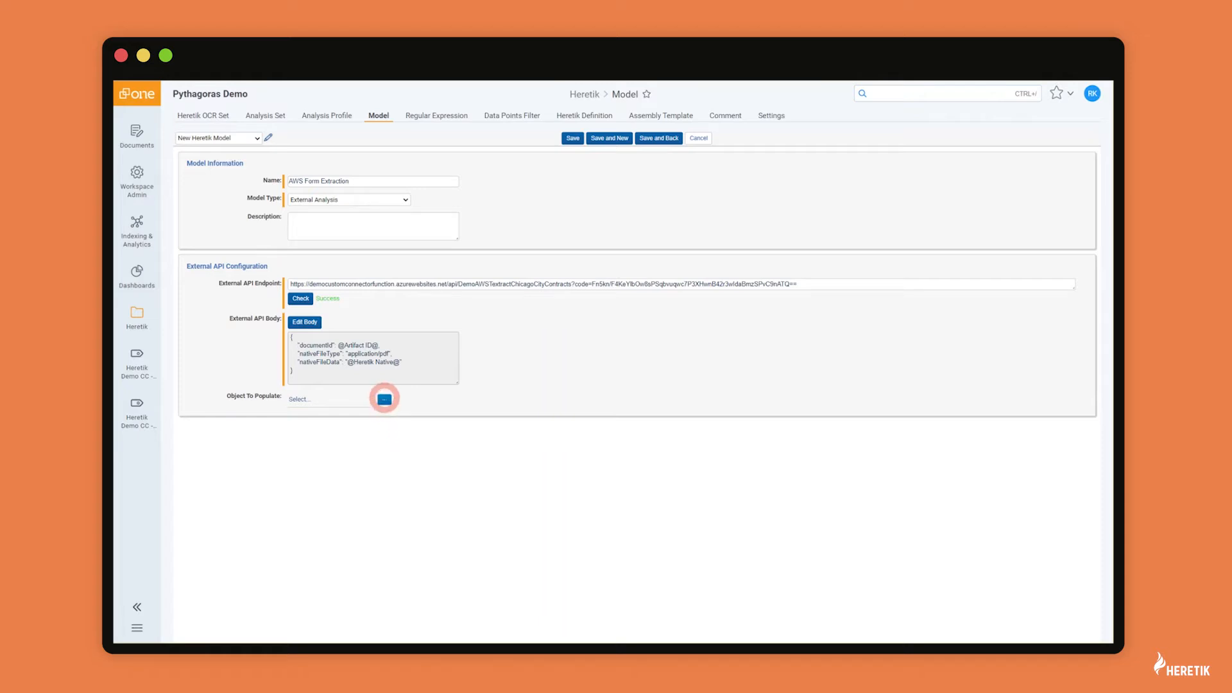
Step: Filter objects by 'cover', set Heretik Demo CC - Coversheet as the object to populate, and save
left_click(385, 399)
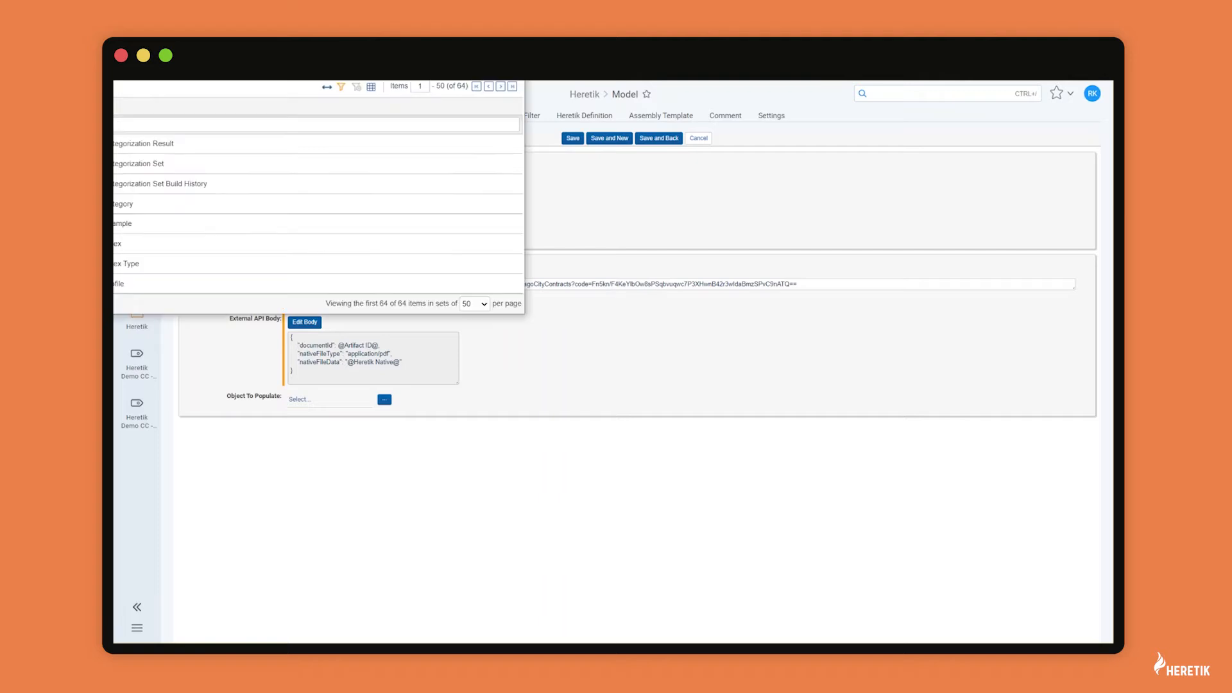
left_click(306, 271)
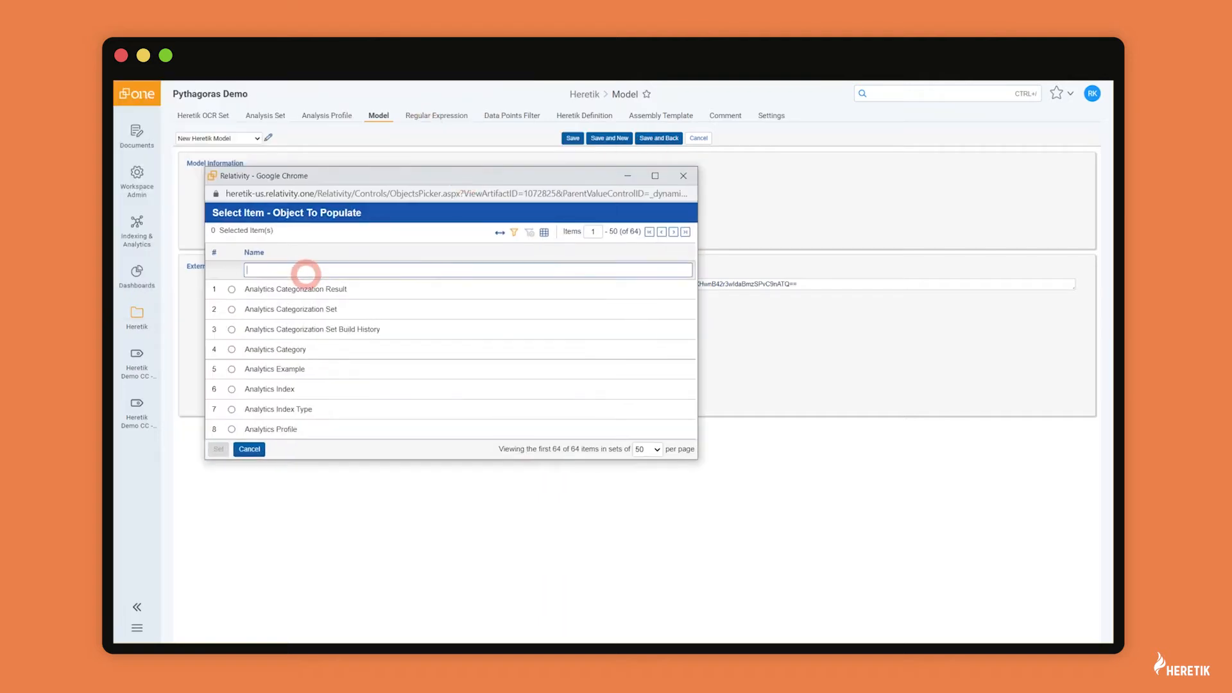
type("cover")
key("Return")
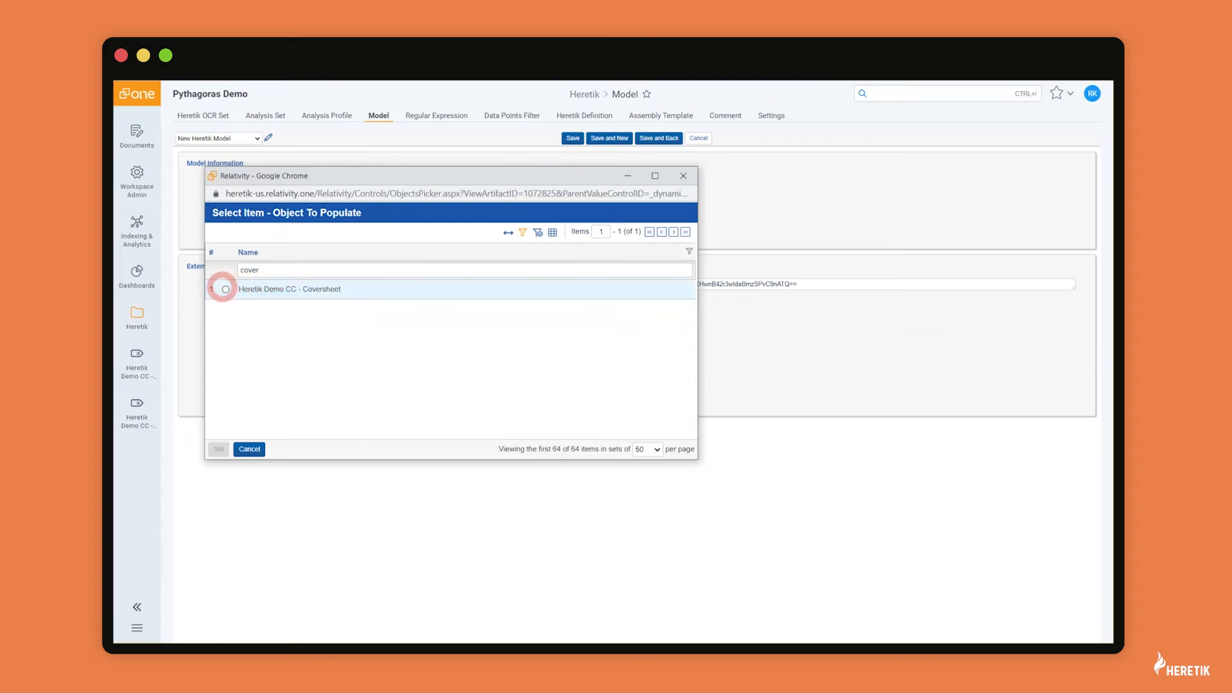
left_click(226, 289)
left_click(218, 448)
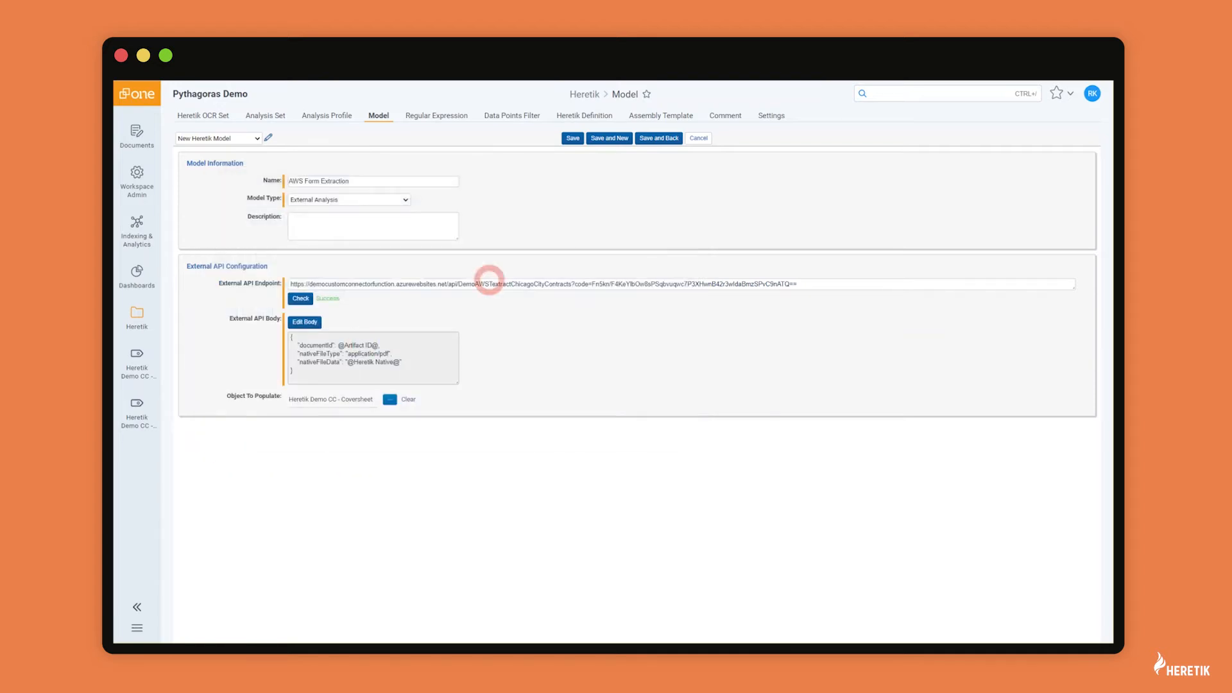
left_click(571, 138)
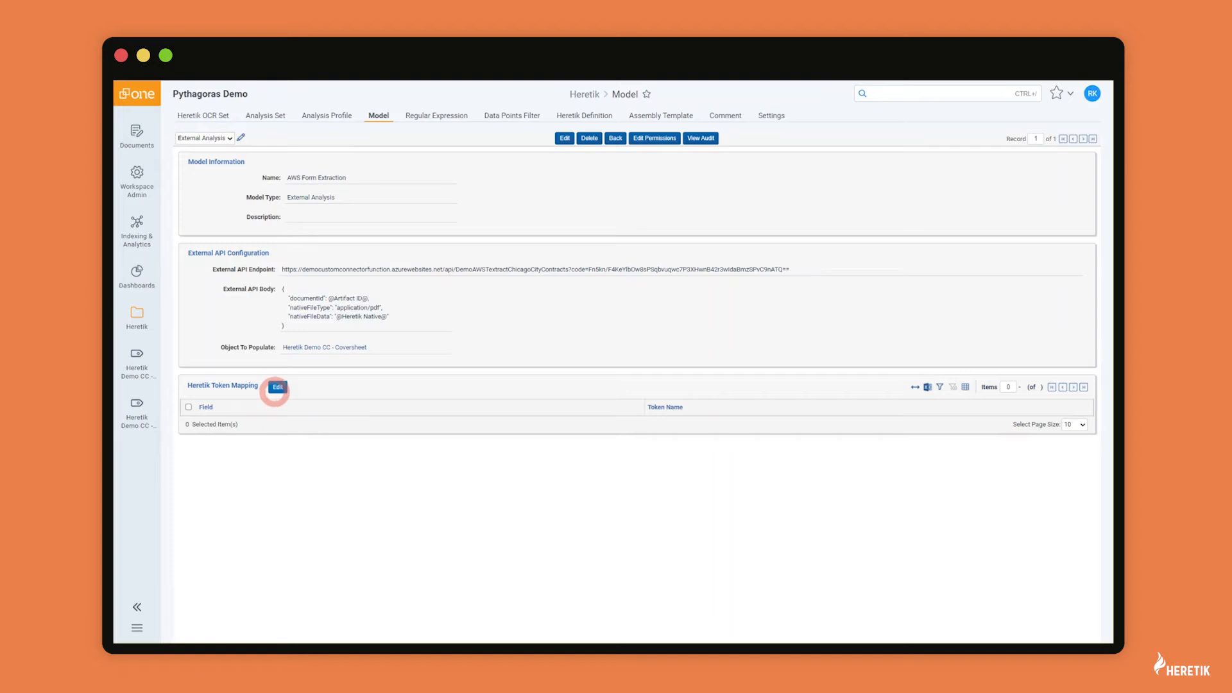
left_click(277, 387)
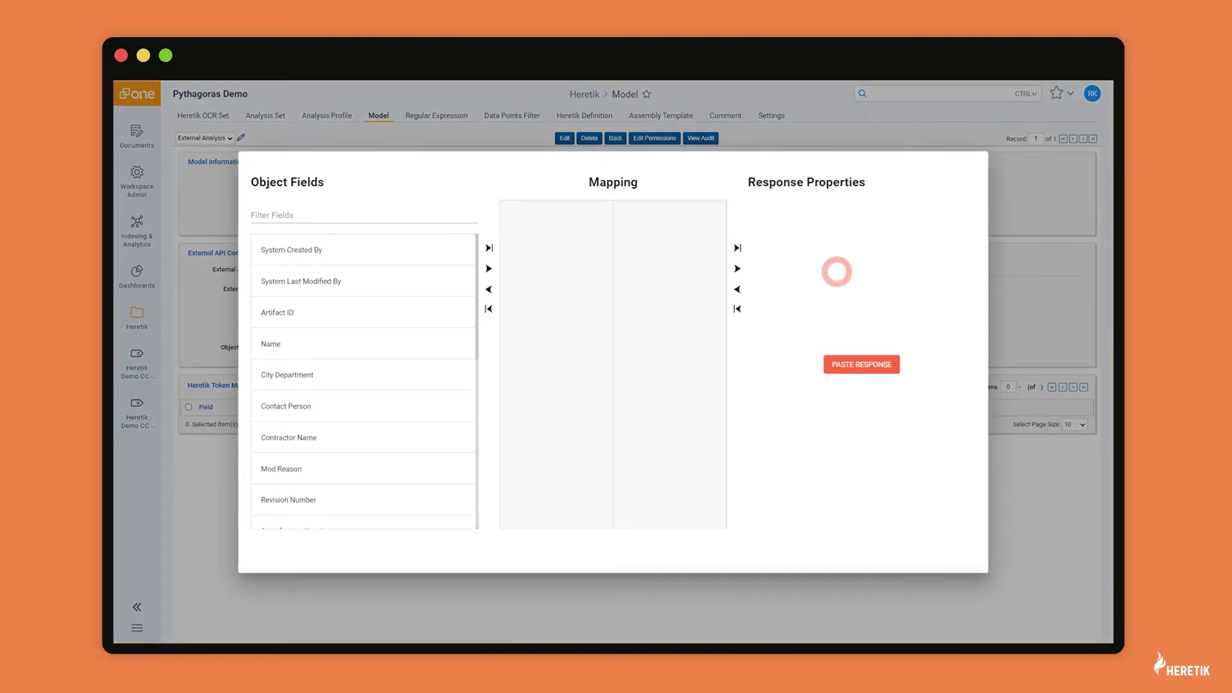
left_click(848, 369)
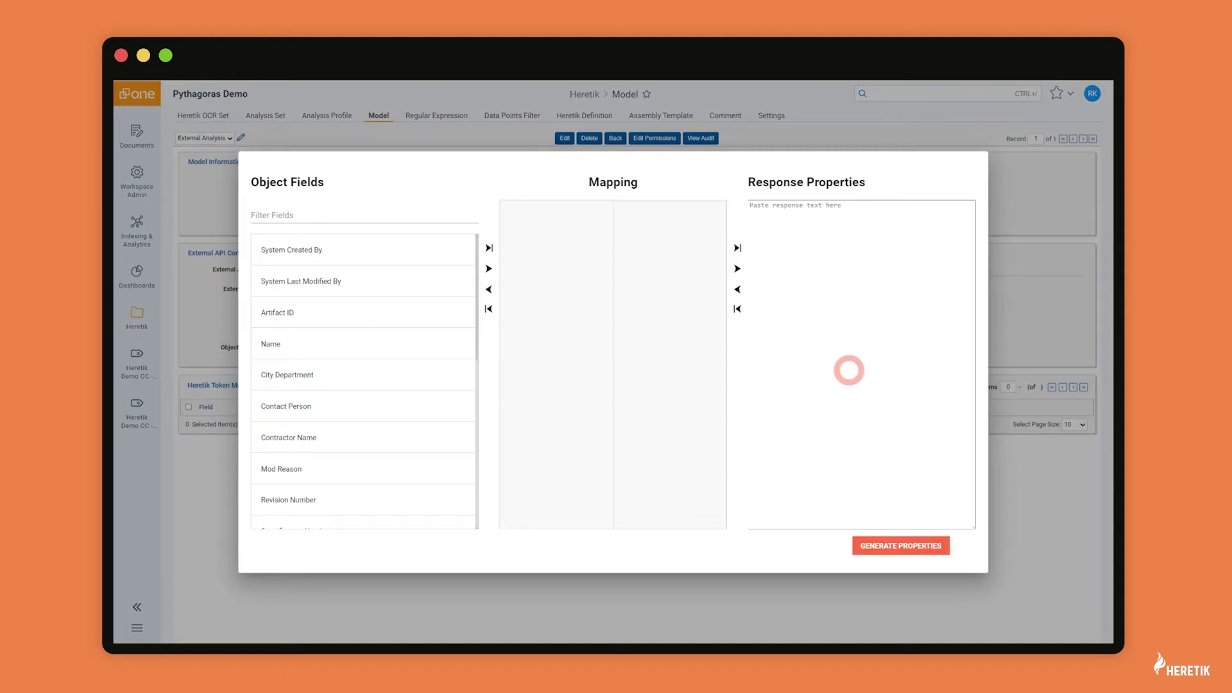
key("ctrl+v")
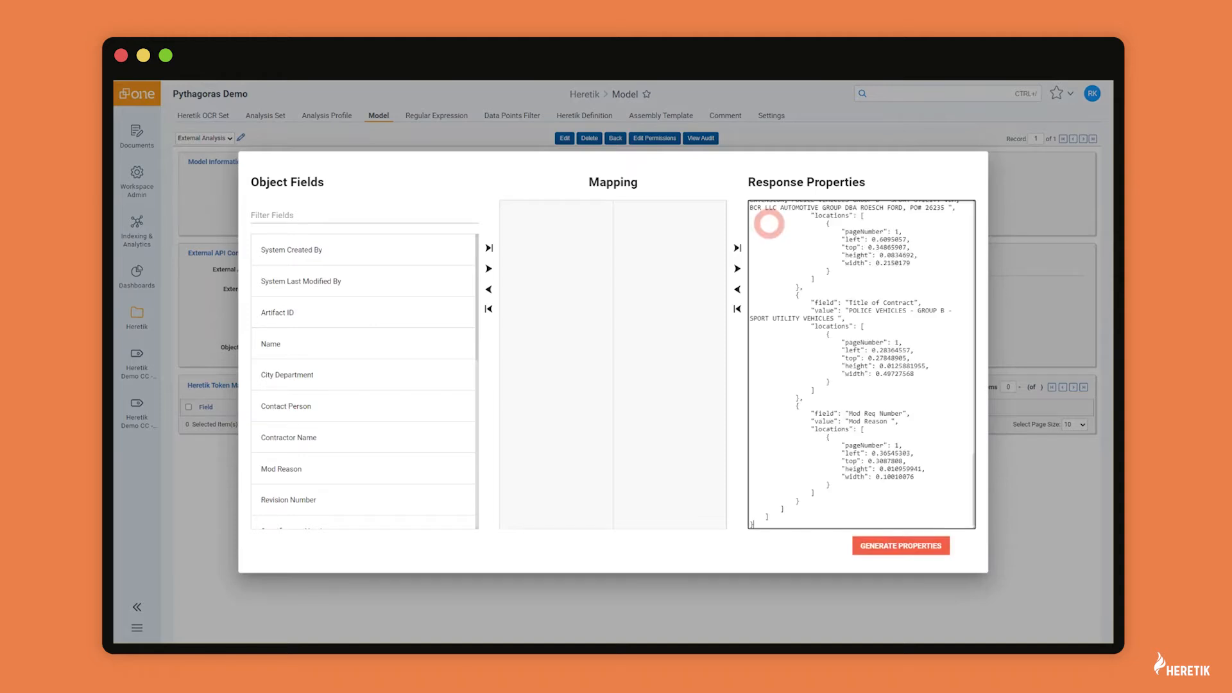
scroll(769, 224, "up", 5)
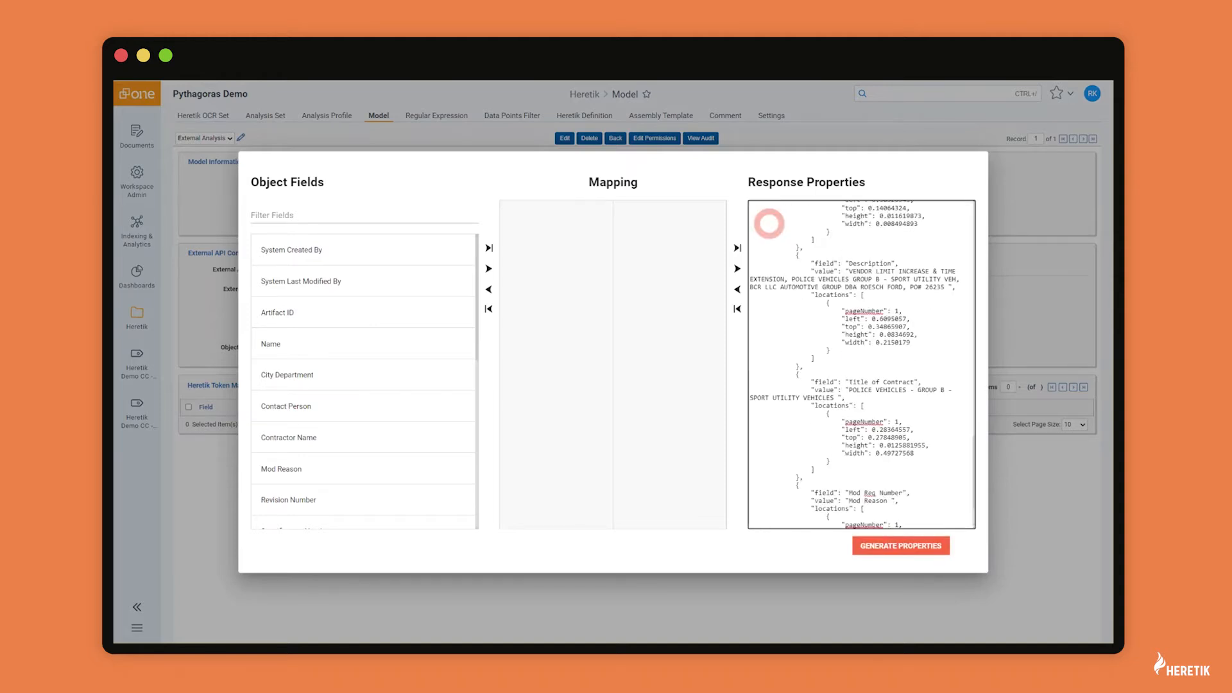
scroll(768, 224, "up", 2)
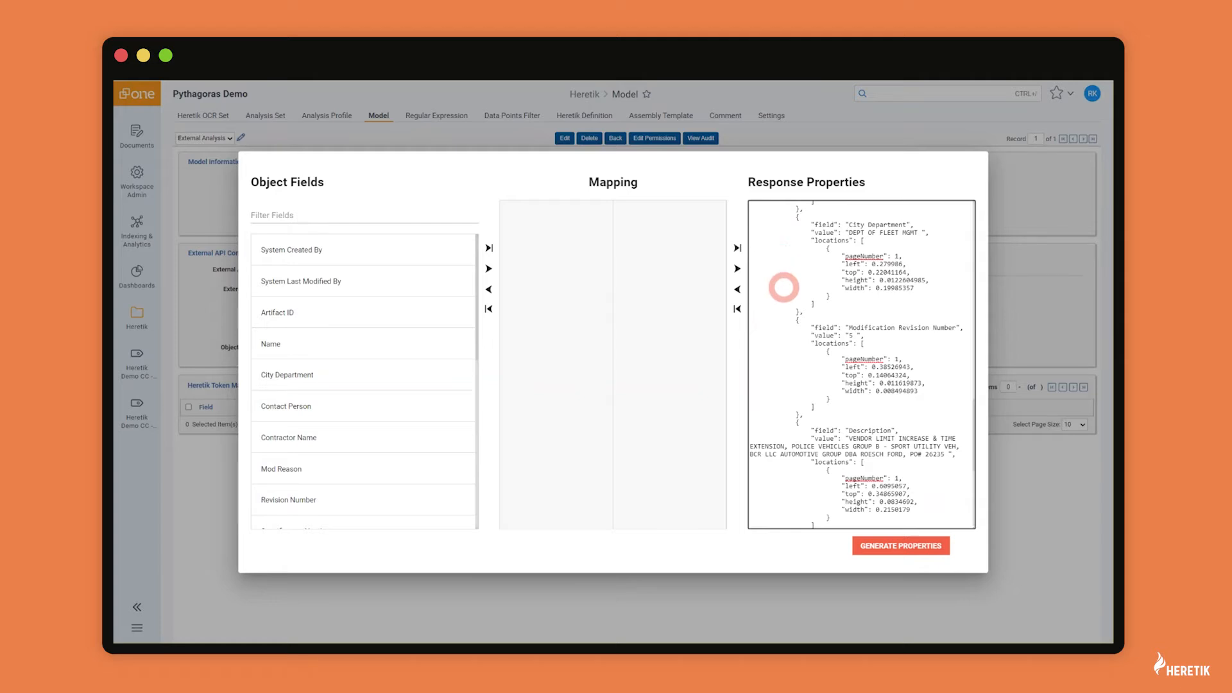
scroll(783, 287, "up", 5)
scroll(783, 288, "up", 3)
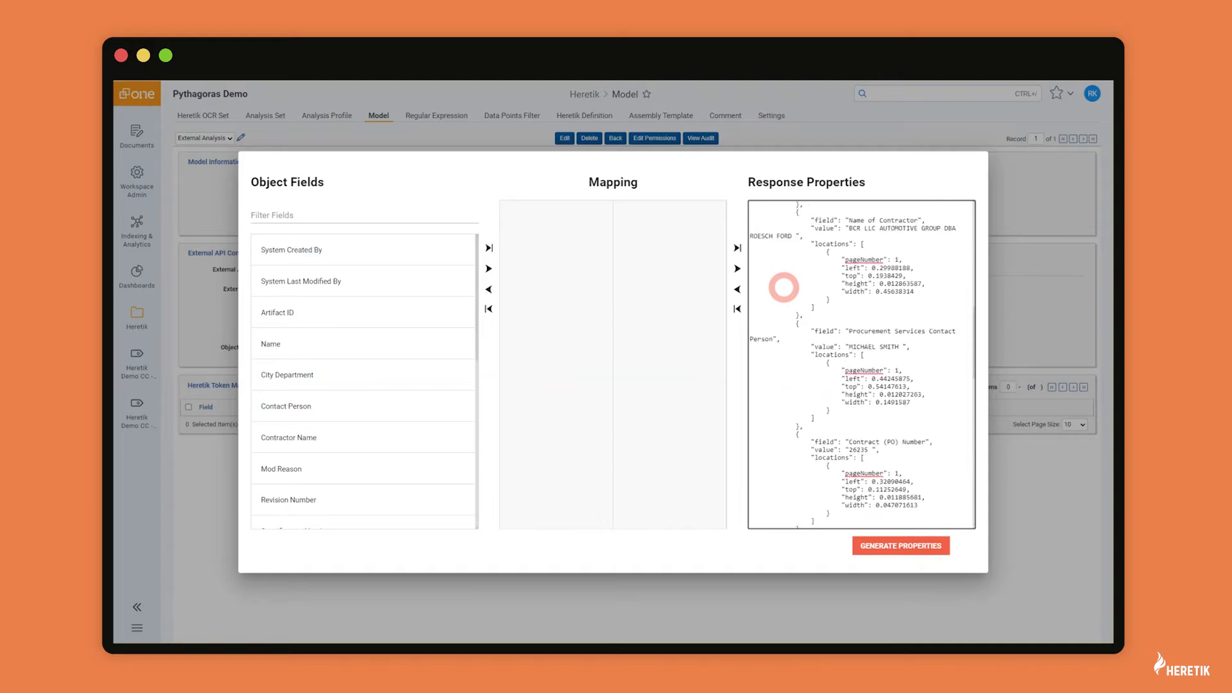
scroll(796, 282, "down", 4)
left_click(874, 547)
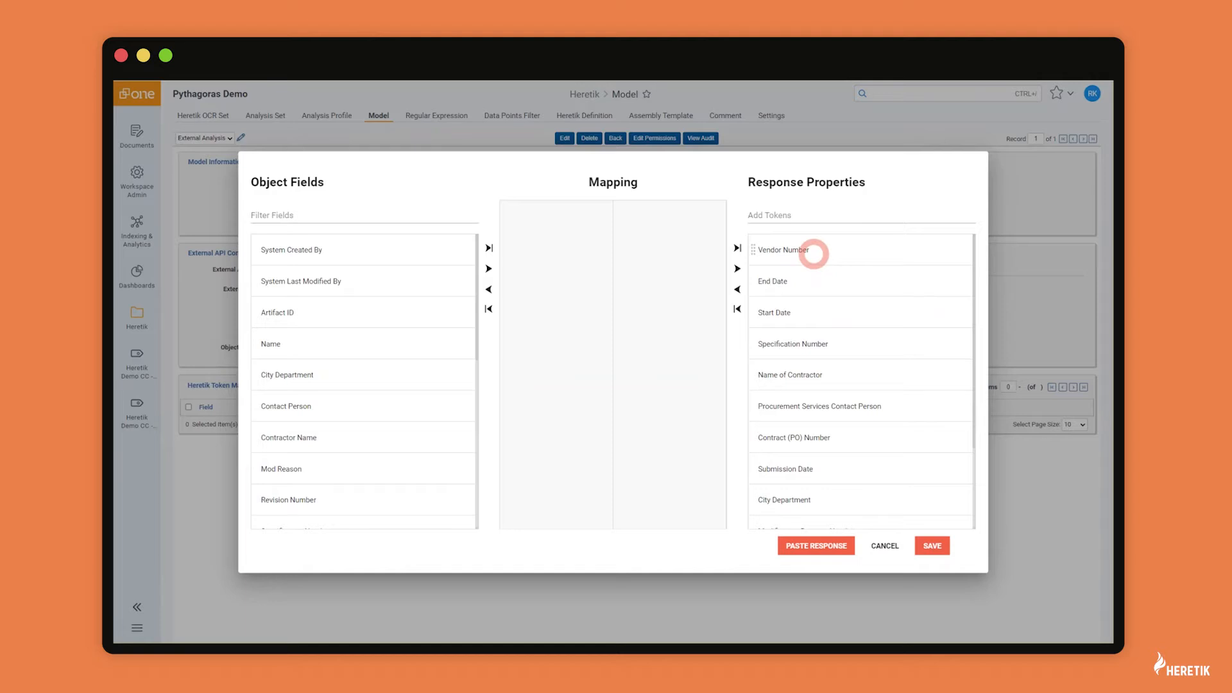
left_click_drag(813, 253, 667, 233)
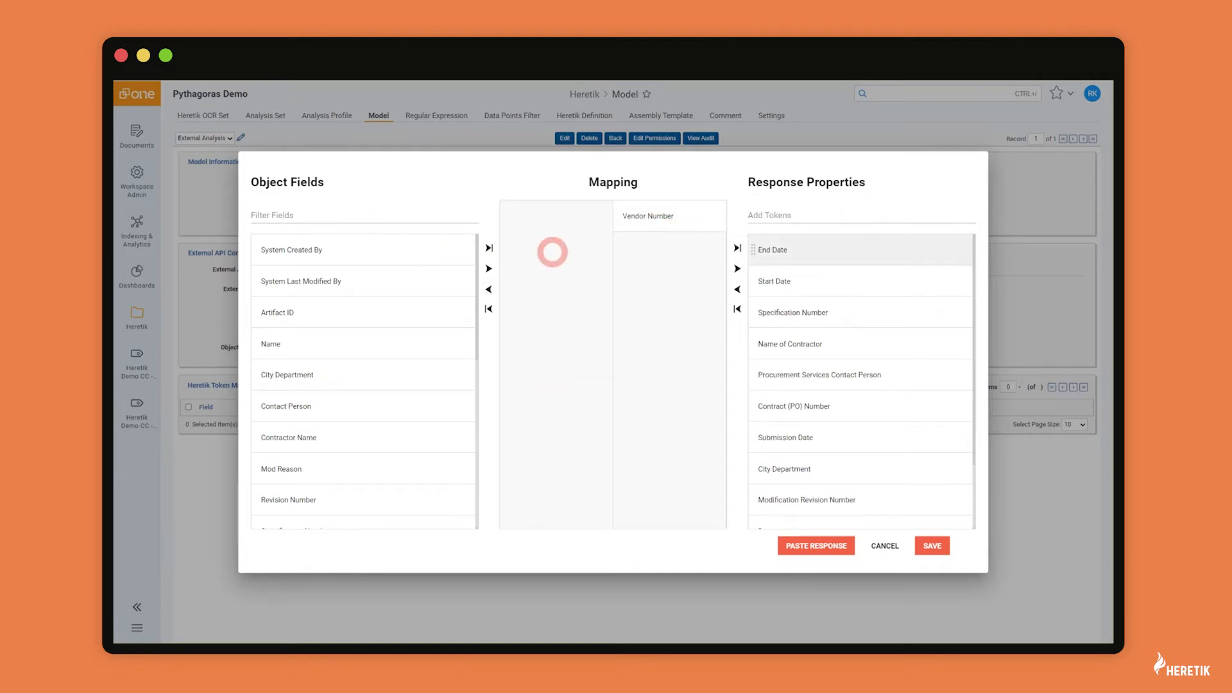
left_click(340, 212)
type("vend")
left_click_drag(315, 251, 539, 256)
left_click(884, 545)
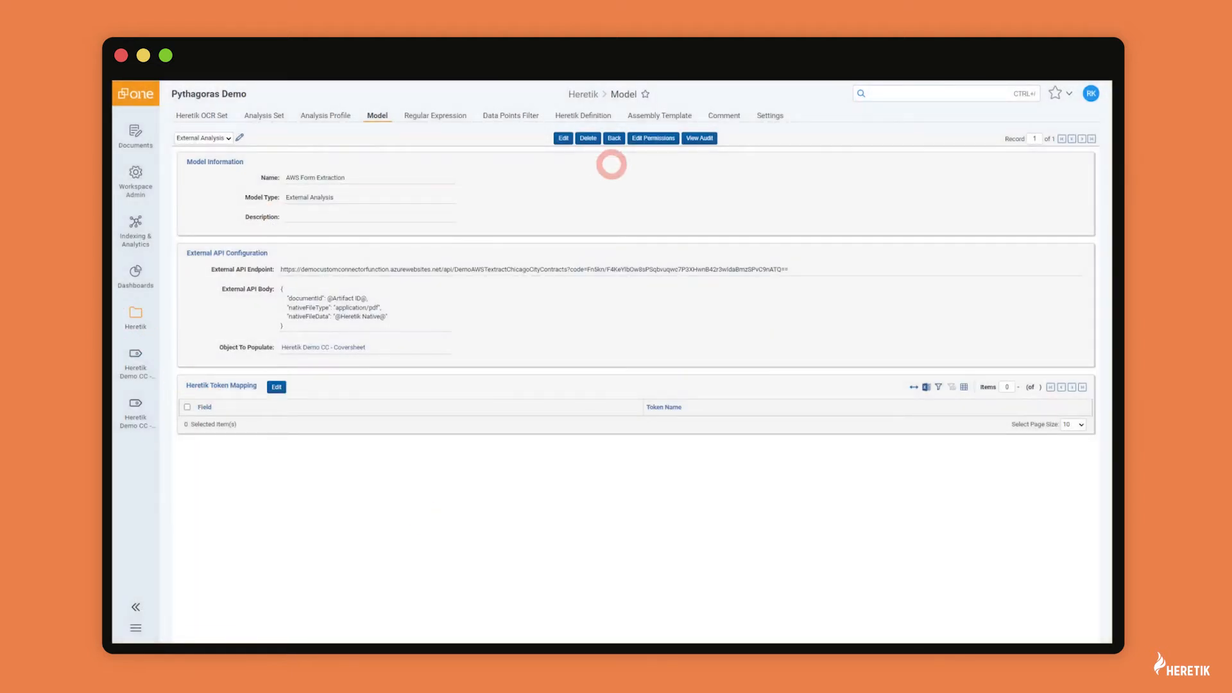
Step: Go back to the model list, open the Demo CC - Coversheet model to review its token mappings, then open Analysis Profile
left_click(610, 138)
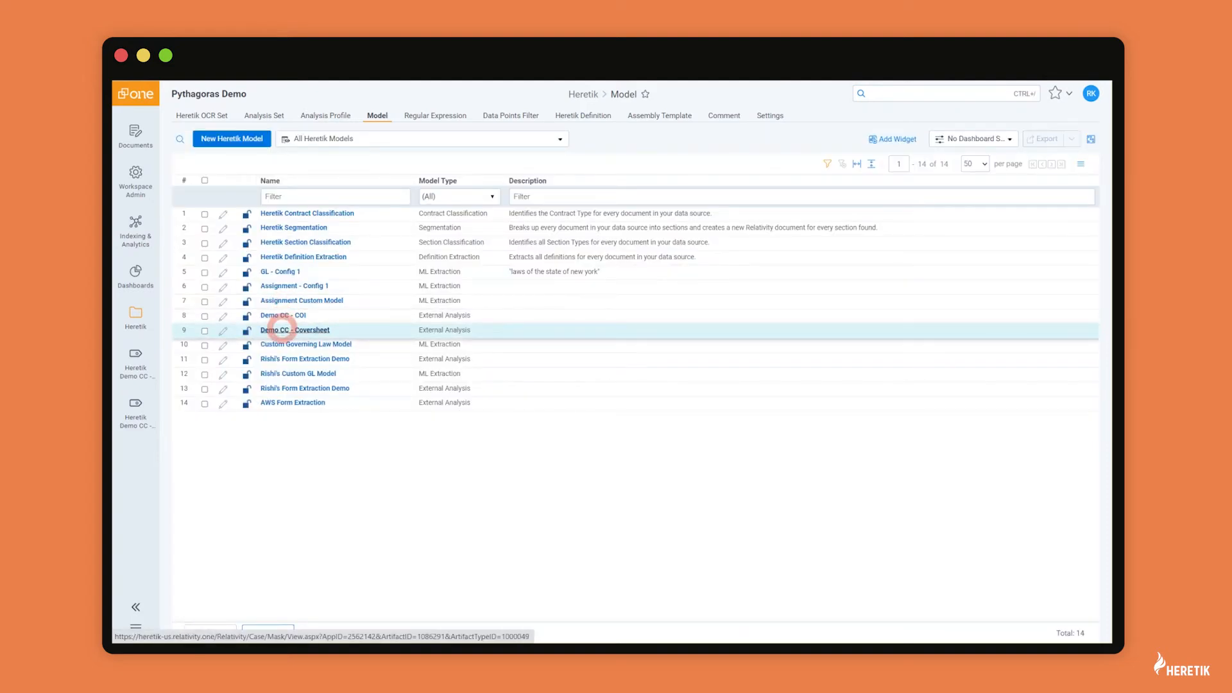
left_click(281, 329)
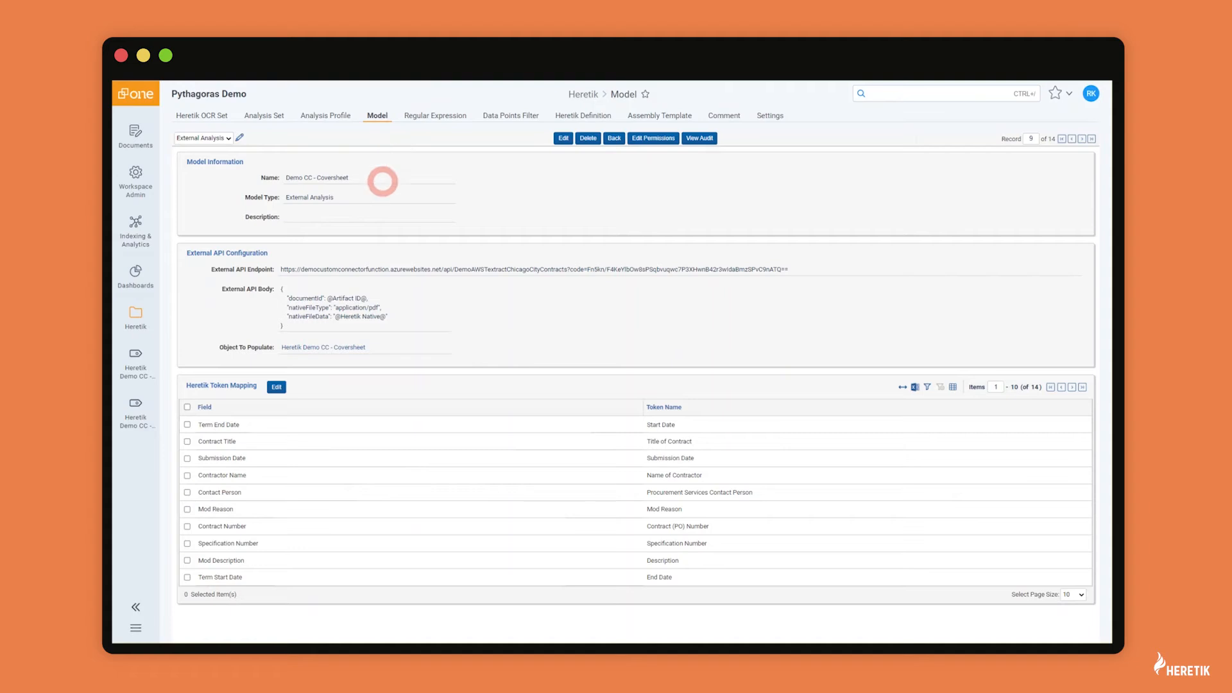
left_click(327, 116)
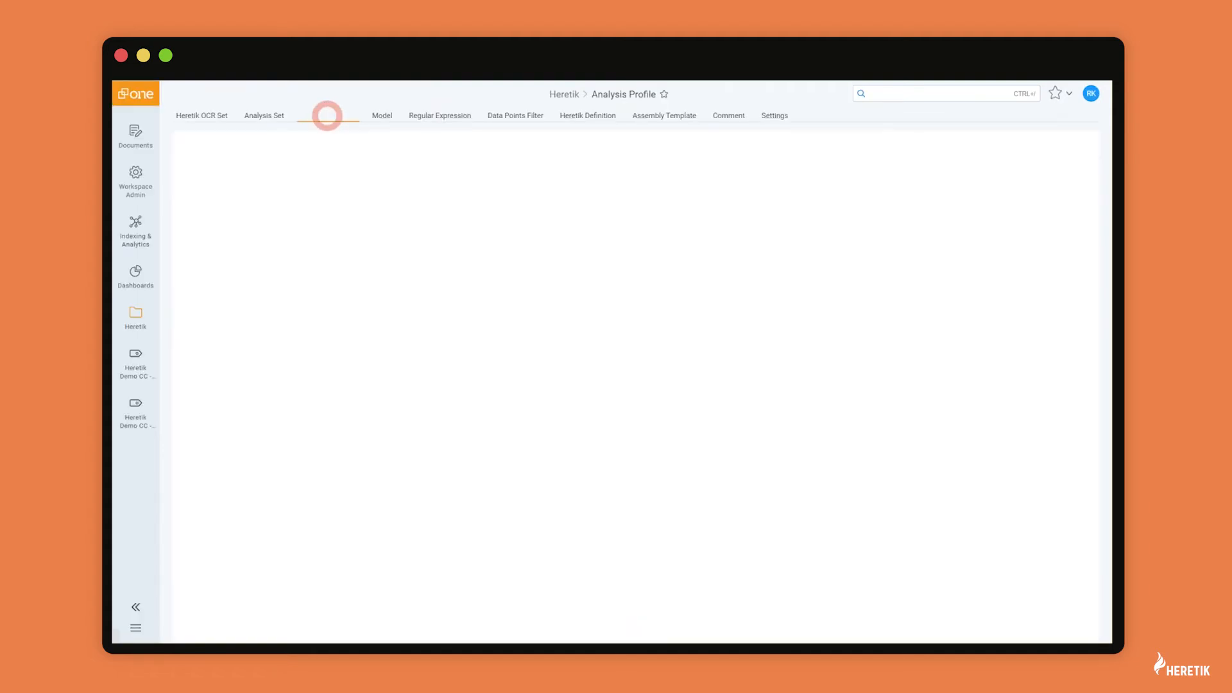
Step: Open the Demo CC - Coversheet profile, check its External Analysis model, then go to Analysis Set
left_click(265, 386)
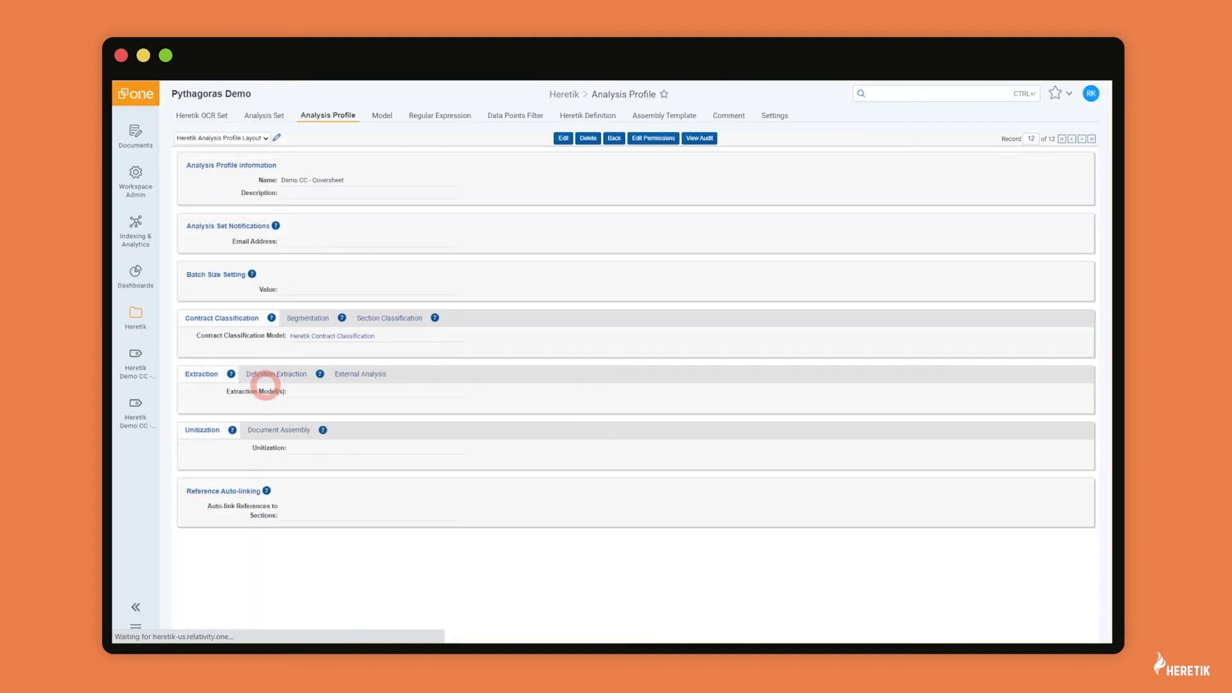
left_click(351, 373)
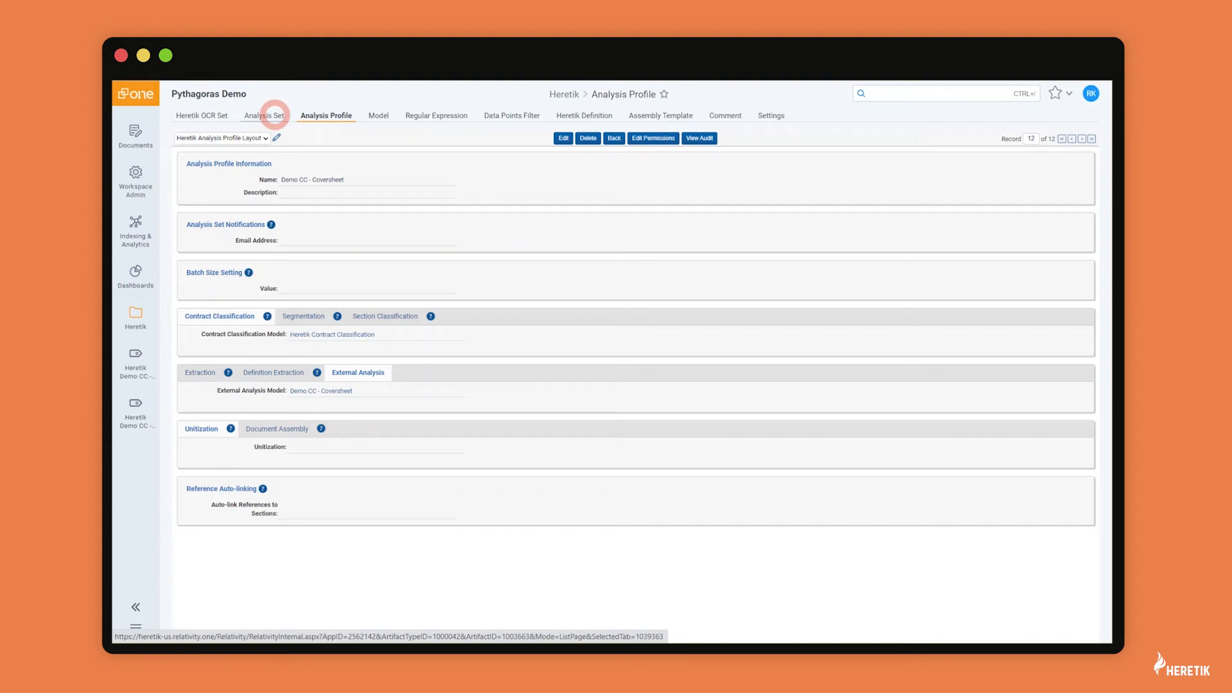
left_click(275, 115)
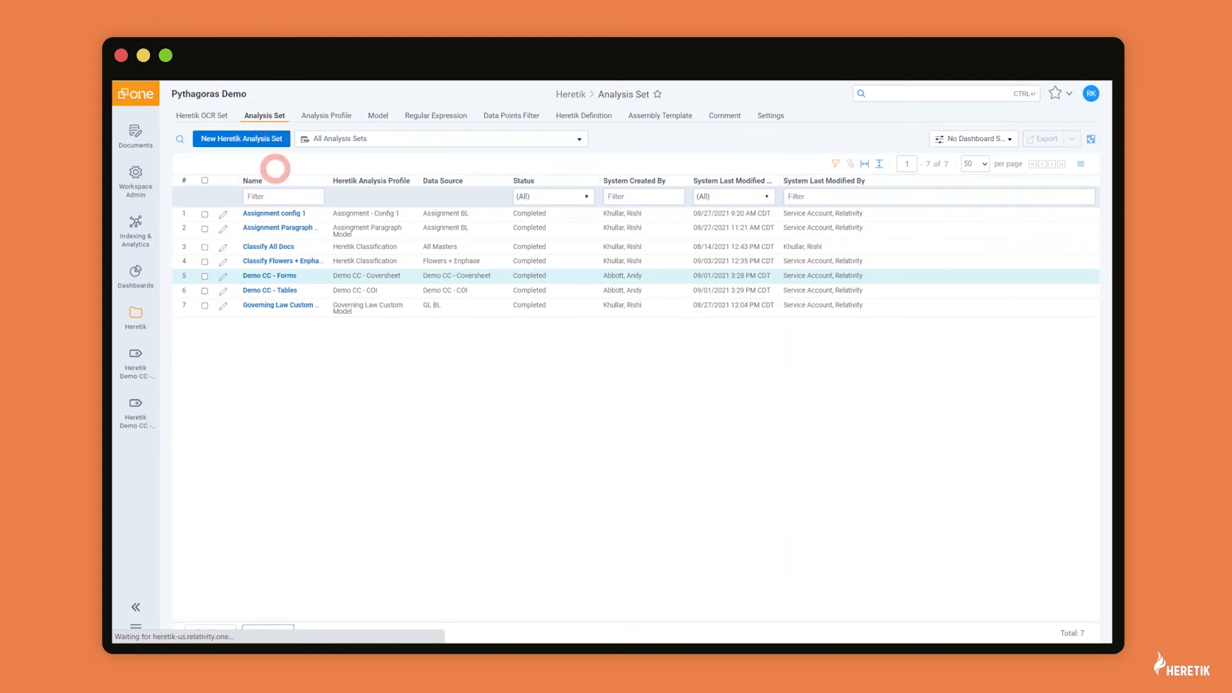
Step: Review the Demo CC - Forms analysis set, then open the sixth coversheet form from Documents
left_click(272, 276)
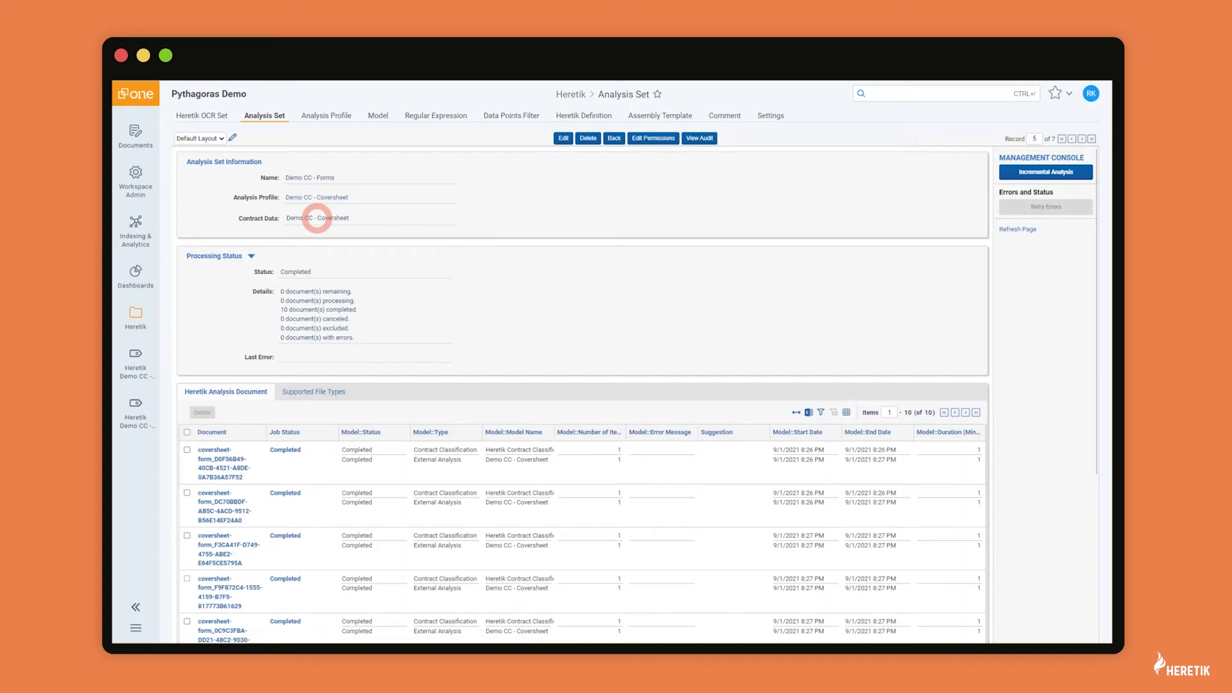
scroll(324, 456, "down", 3)
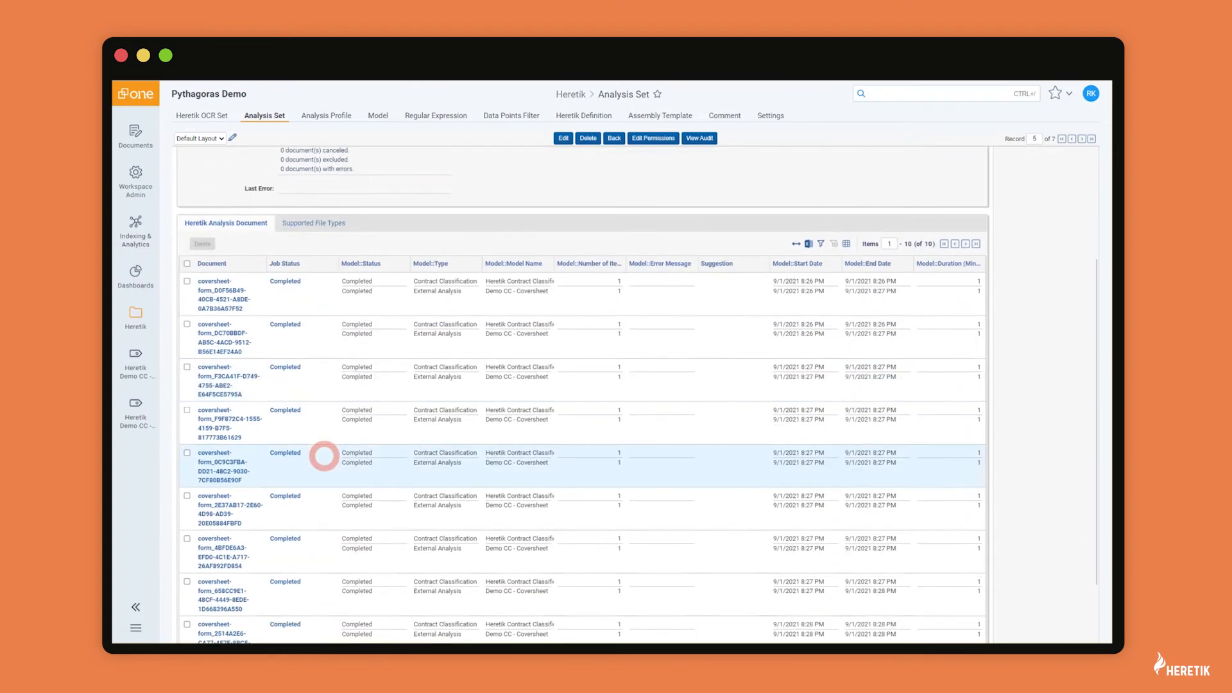
scroll(324, 457, "up", 3)
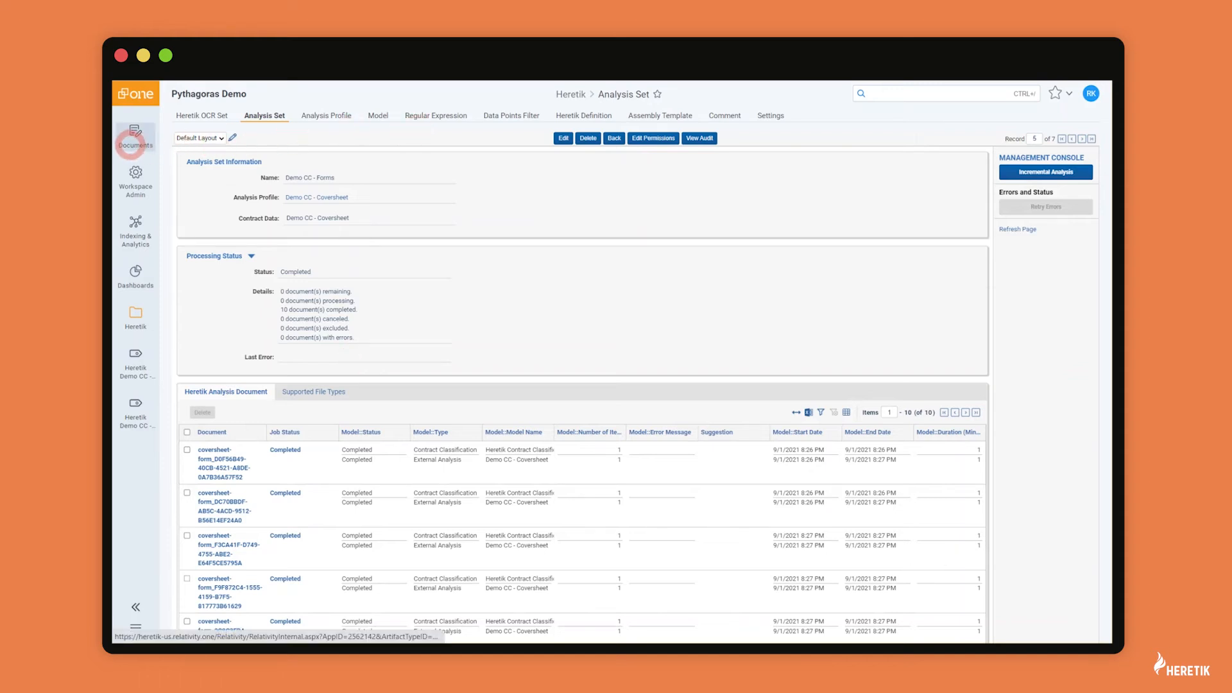
left_click(135, 132)
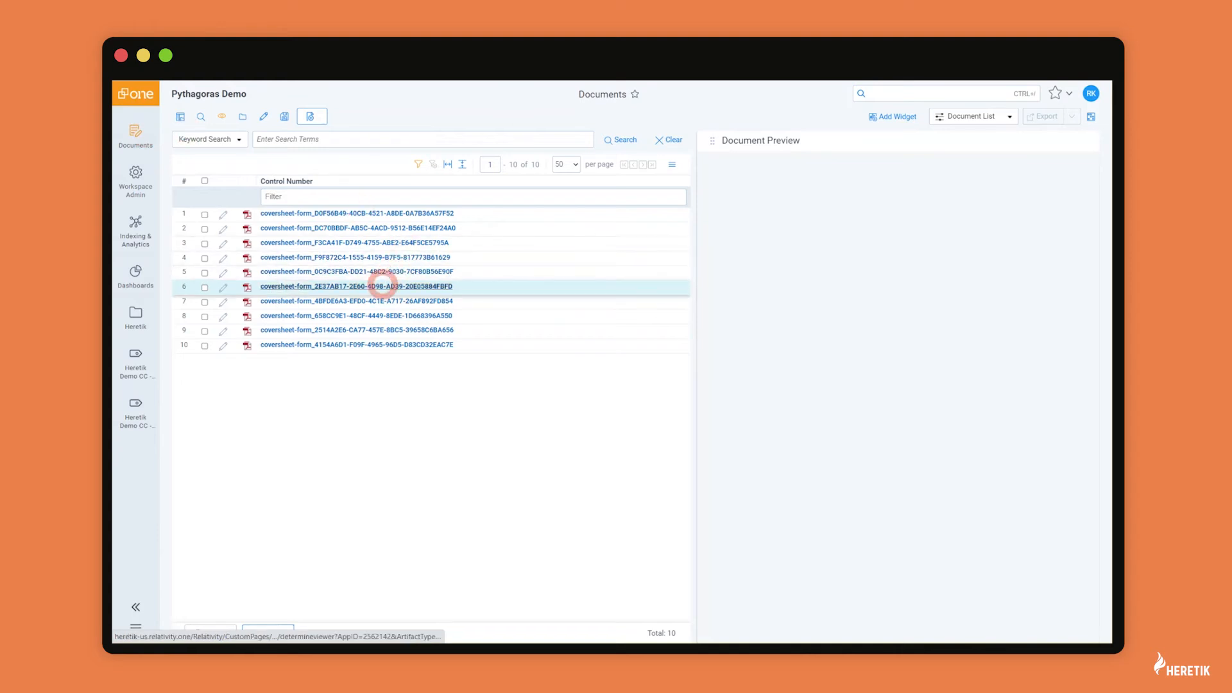
left_click(382, 286)
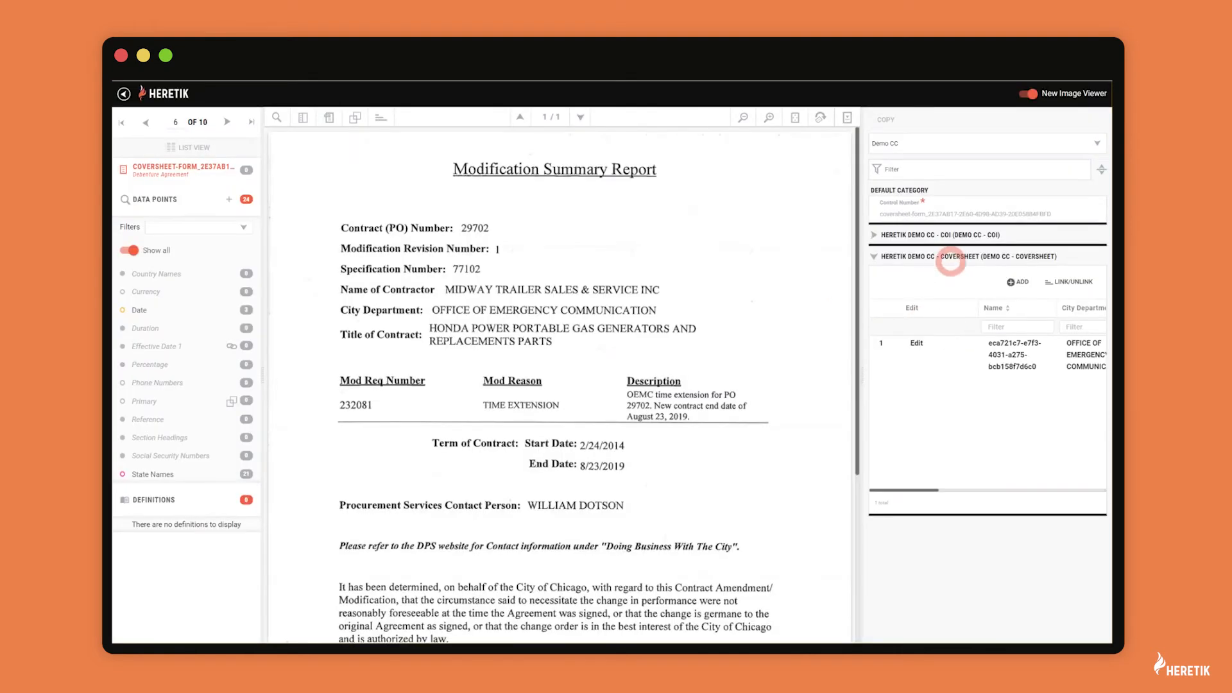
Step: Edit the coversheet record and highlight each field's source, e.g. contract 29702, spec 77102, mod req 232081
scroll(943, 360, "right", 6)
scroll(937, 356, "left", 8)
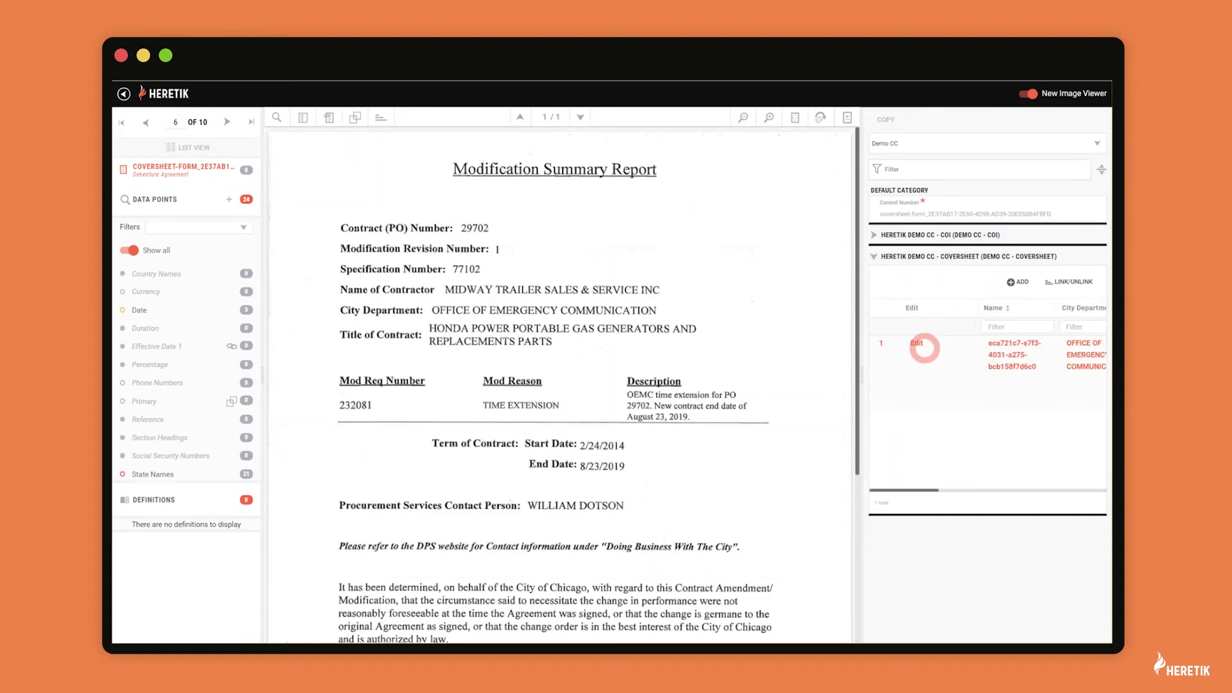
left_click(924, 345)
left_click(919, 364)
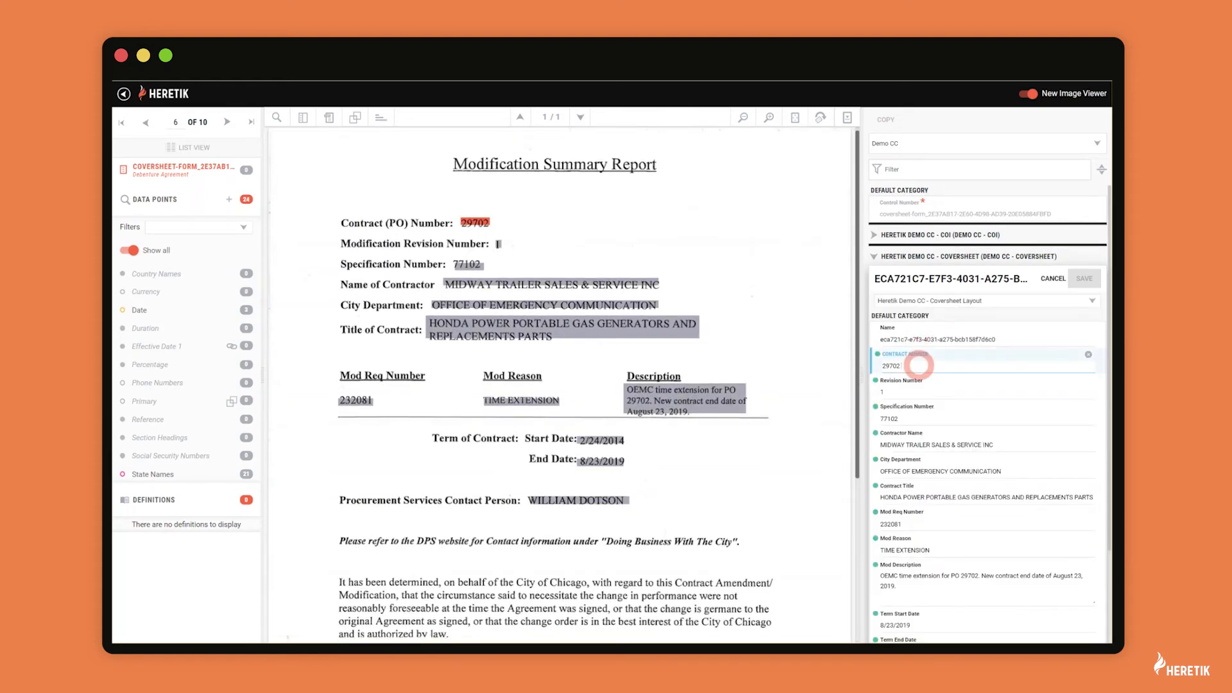
left_click(908, 391)
left_click(912, 417)
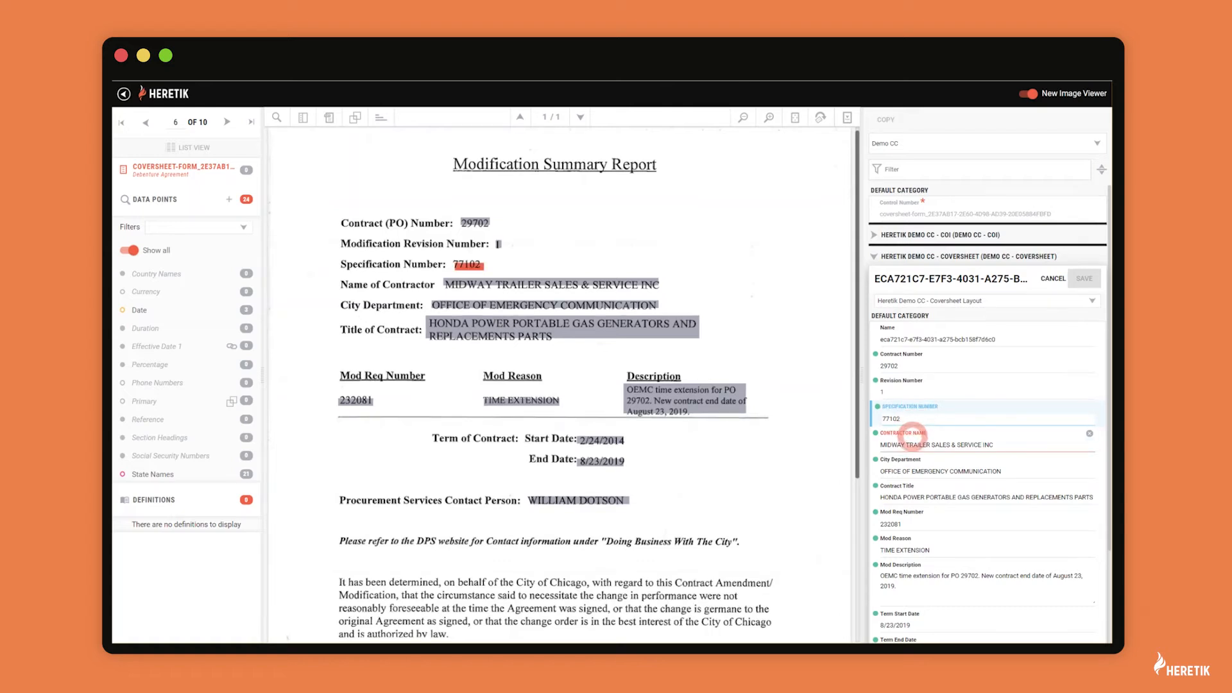
left_click(911, 443)
left_click(910, 460)
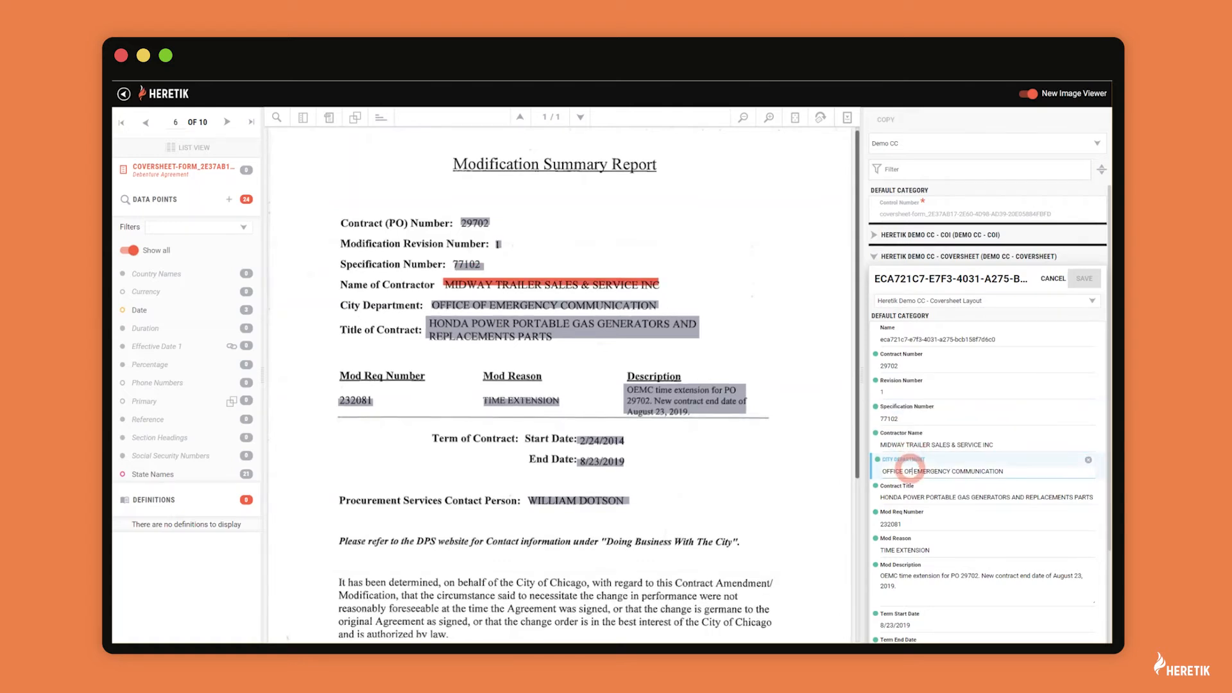
left_click(908, 498)
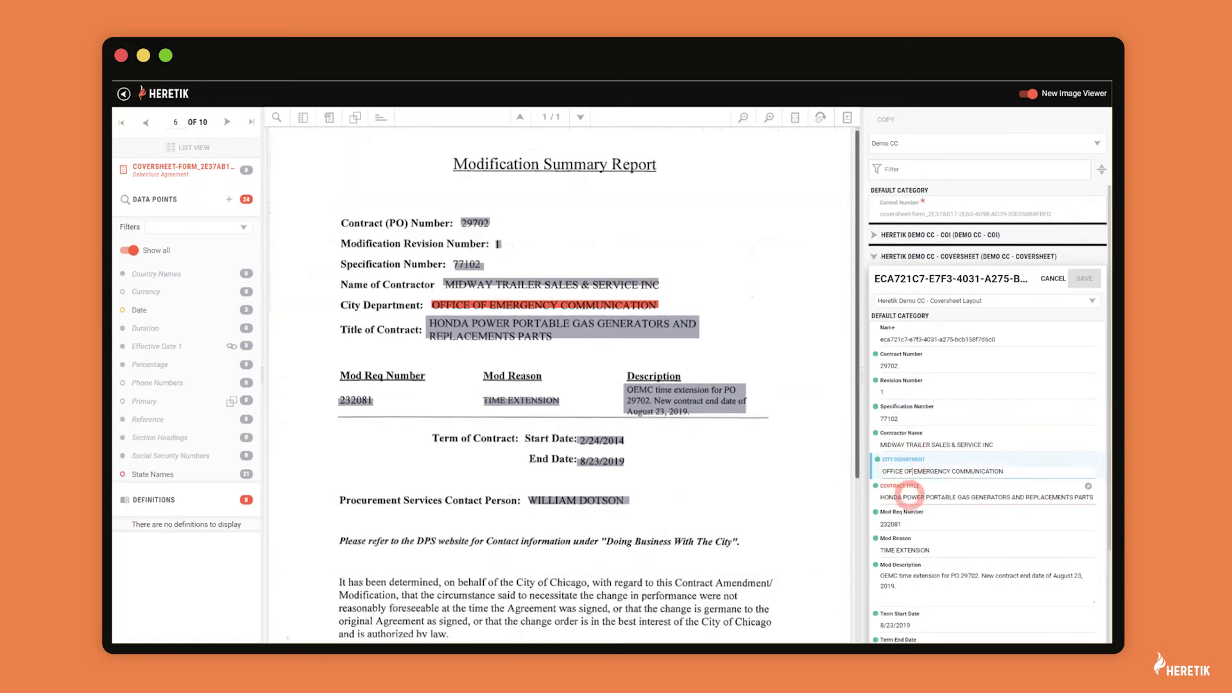
left_click(903, 519)
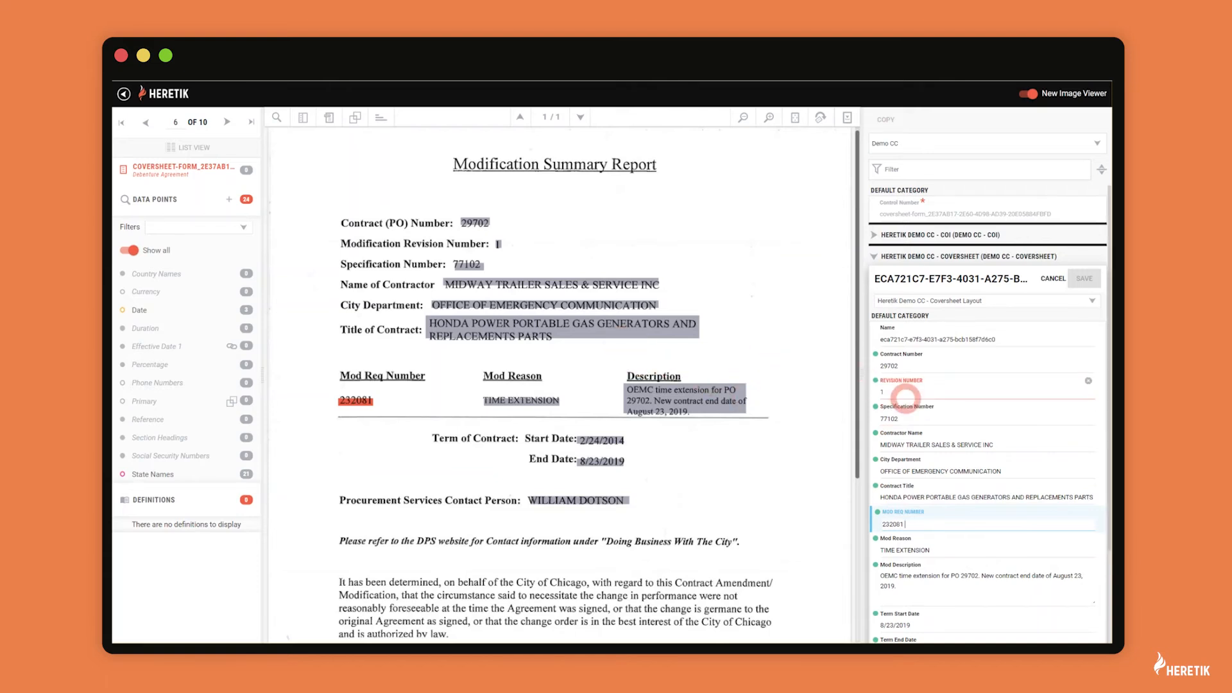
Step: Recheck the revision and specification 77102 sources, then return to Documents with saved searches listed
left_click(907, 393)
left_click(910, 418)
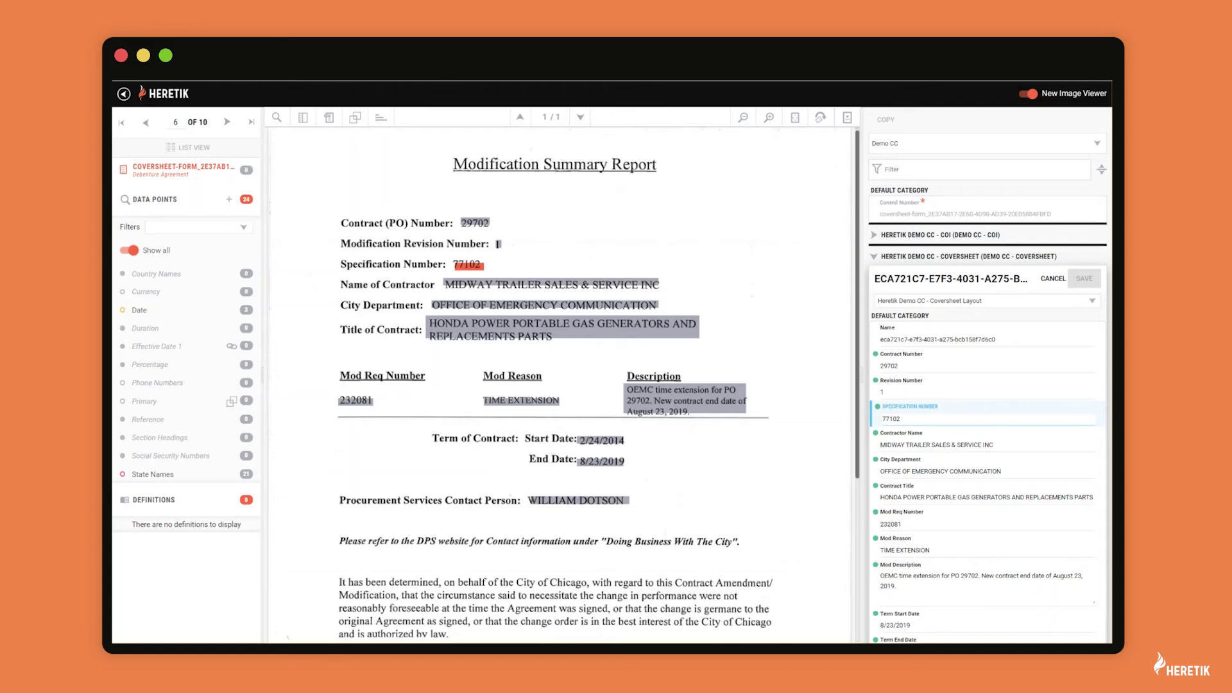
left_click(123, 93)
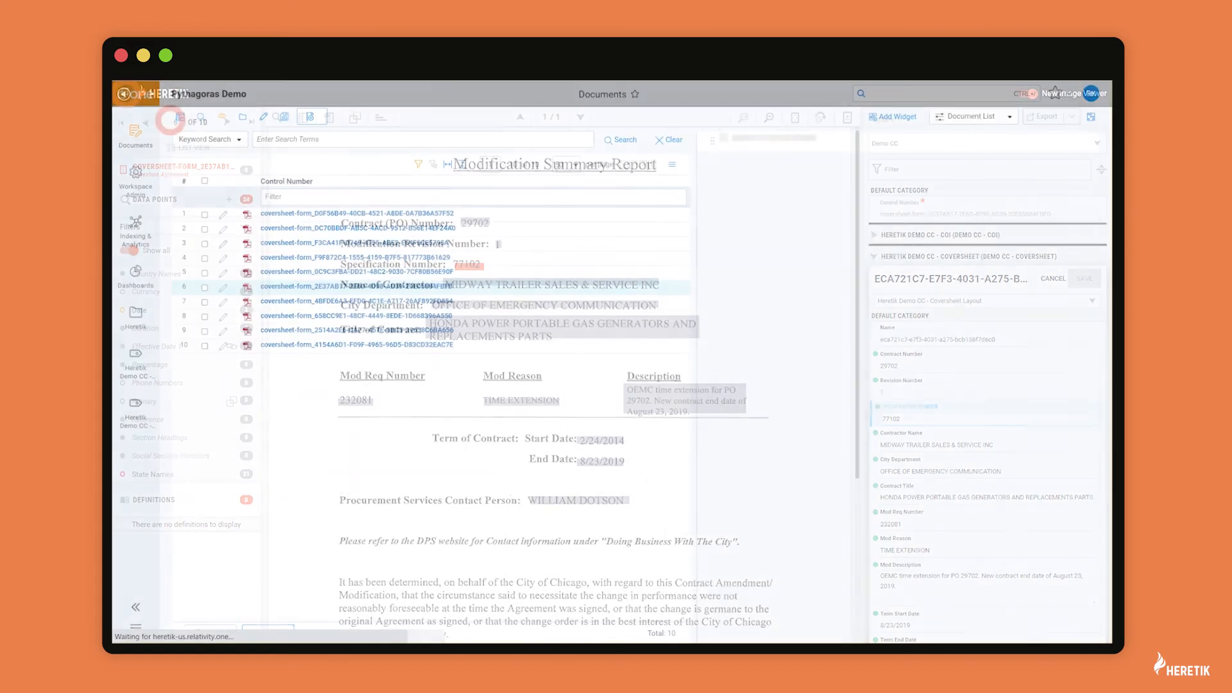
left_click(182, 117)
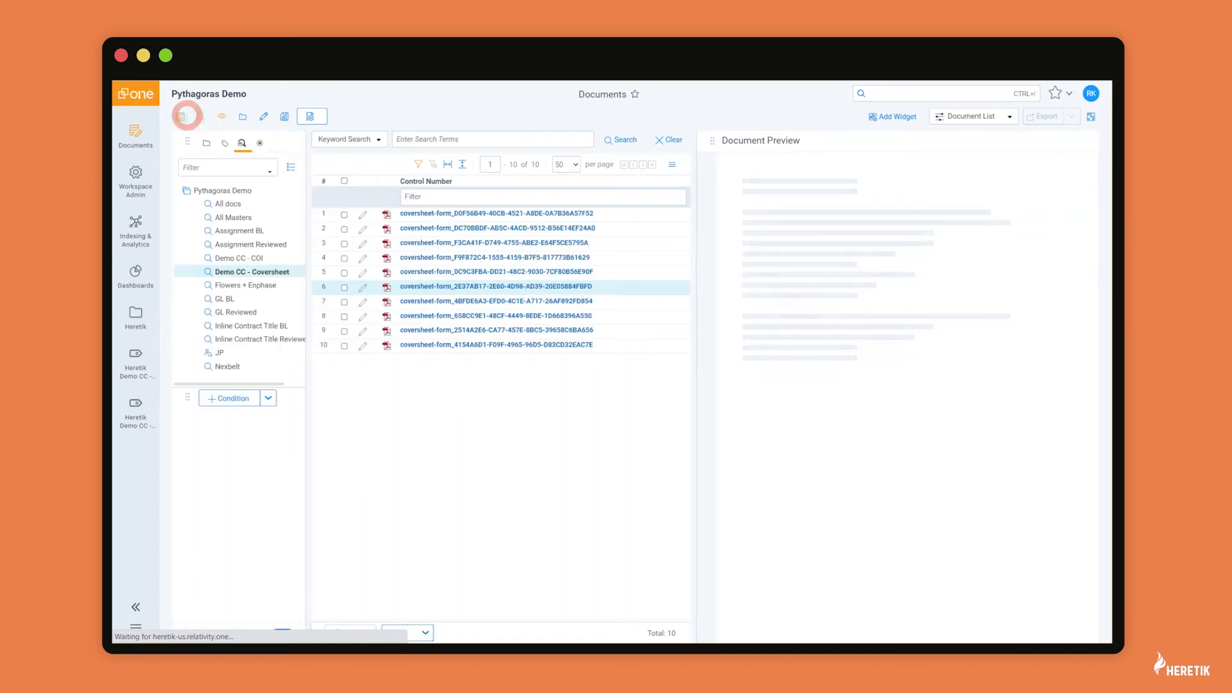
Step: Select the Demo CC - COI saved search and open its second certificate in the viewer
left_click(223, 258)
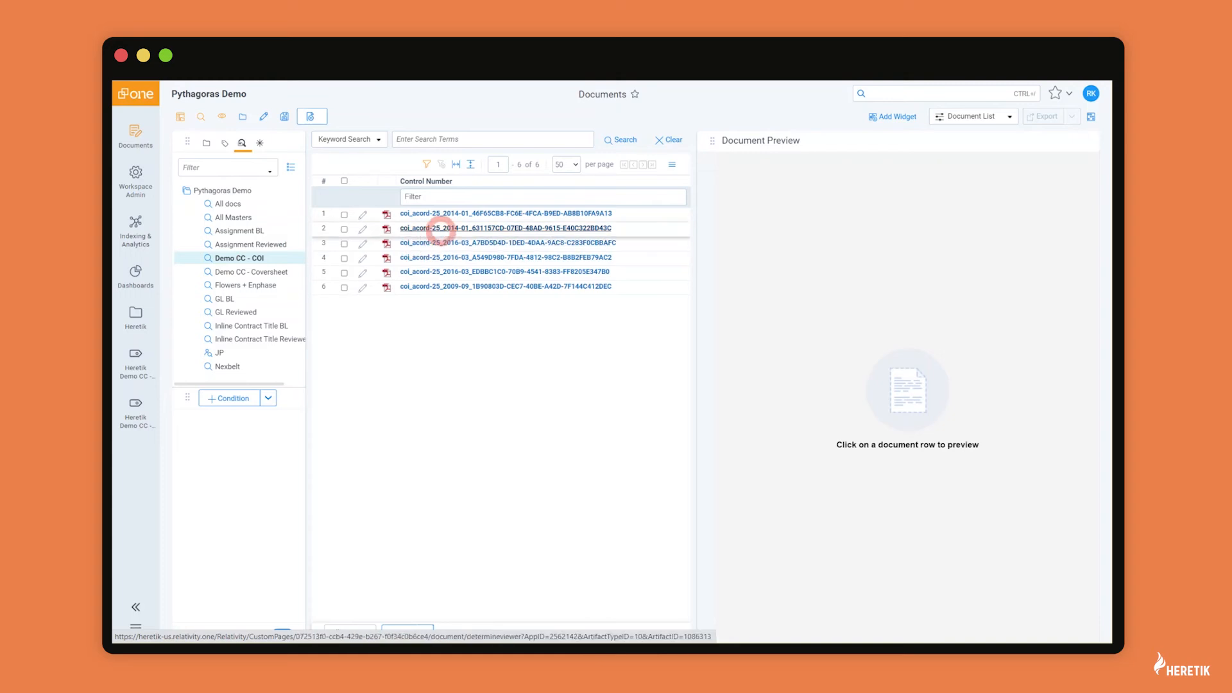
left_click(441, 228)
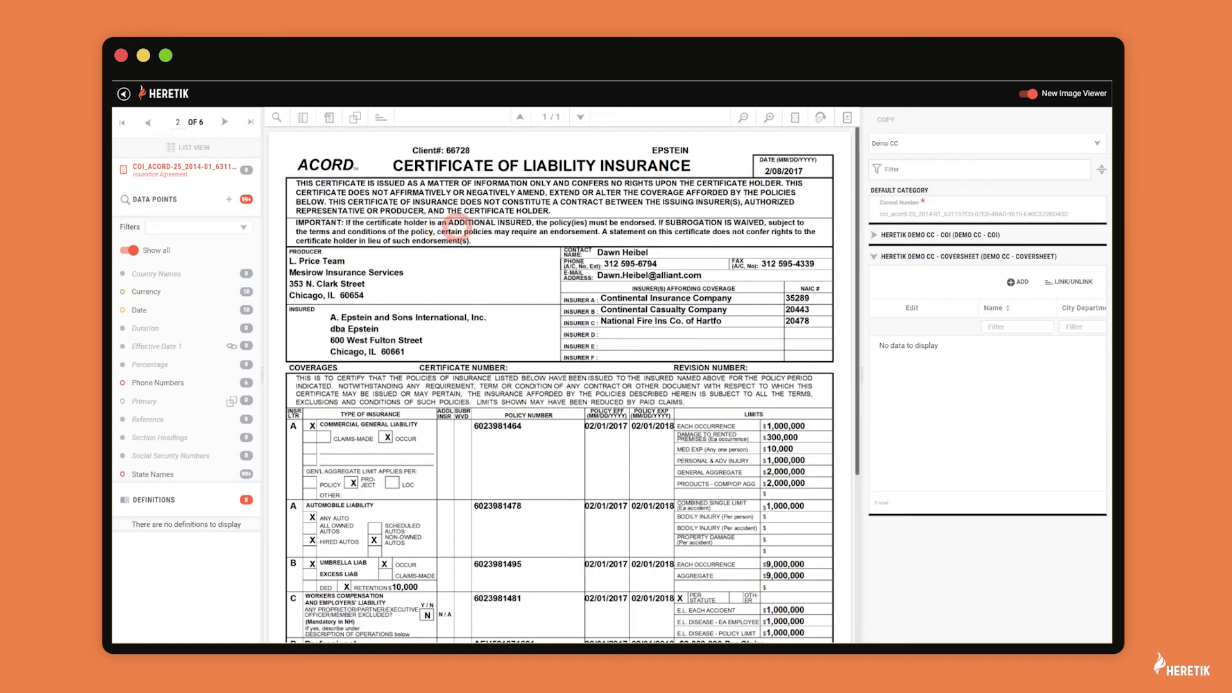
left_click(874, 256)
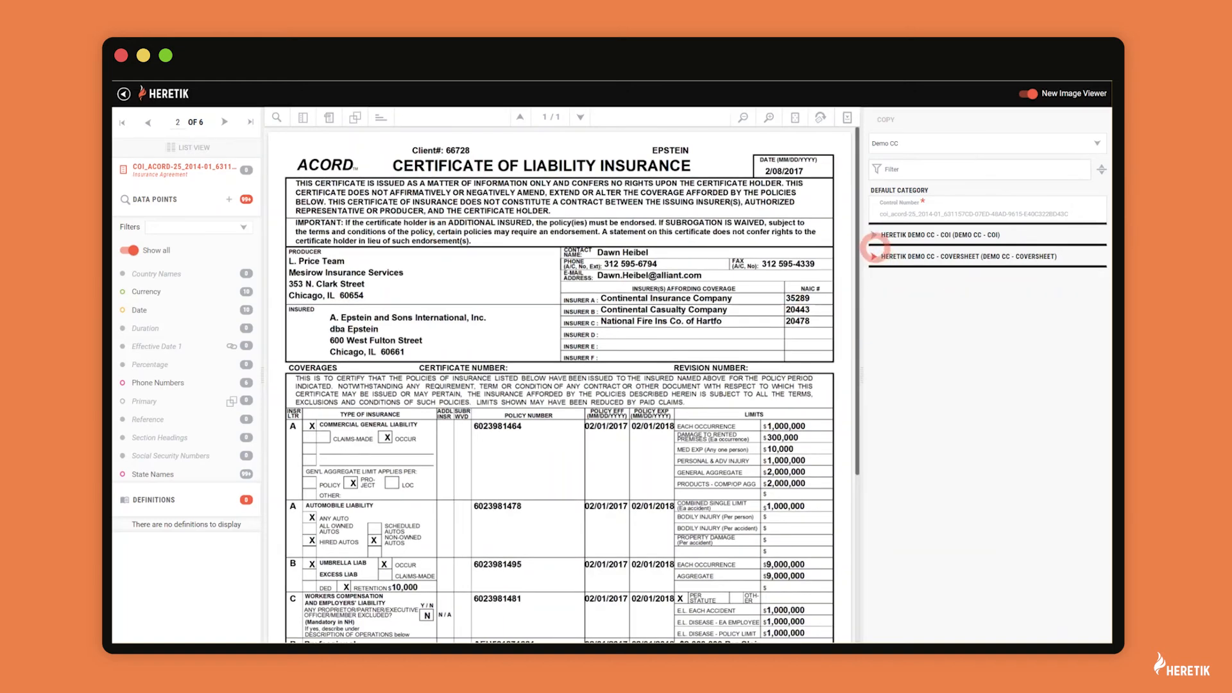
left_click(874, 234)
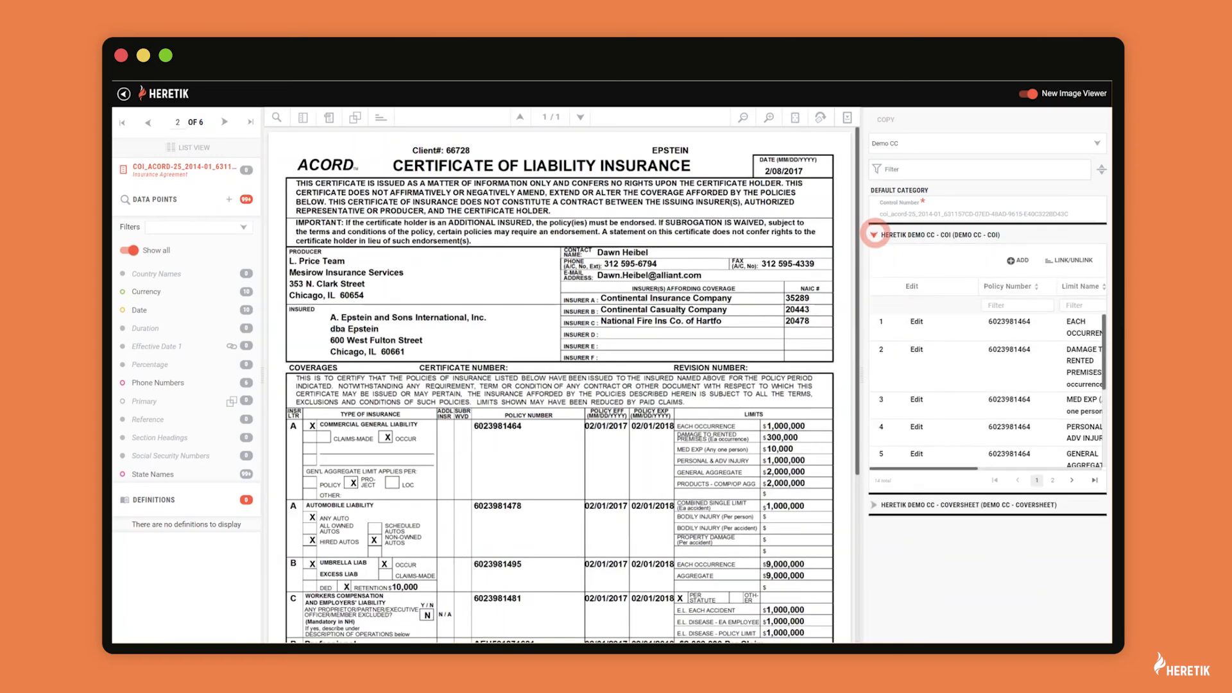
scroll(988, 385, "right", 5)
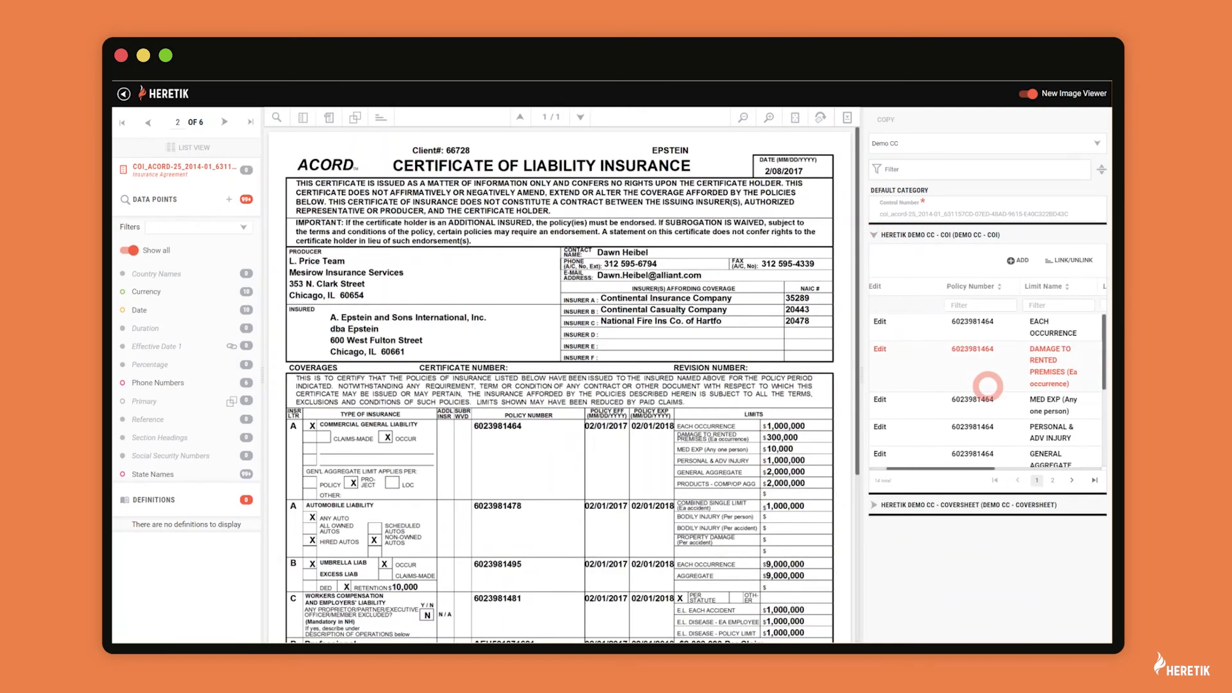
scroll(988, 386, "left", 5)
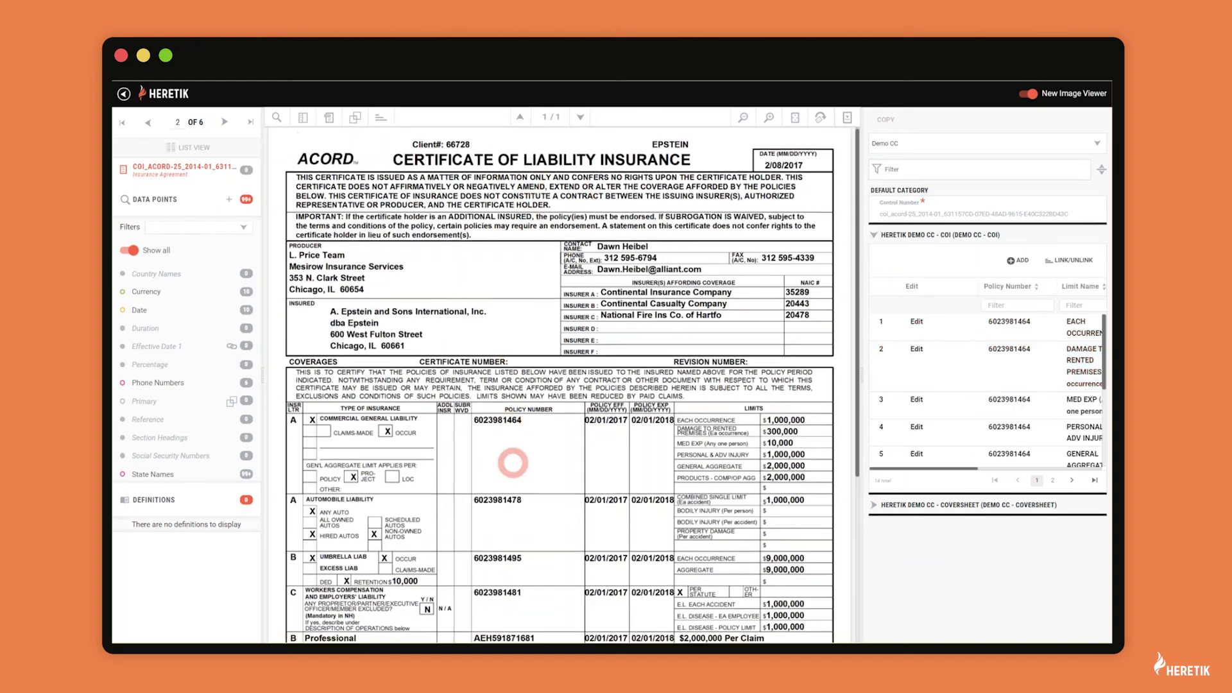
scroll(512, 462, "down", 2)
scroll(513, 462, "down", 2)
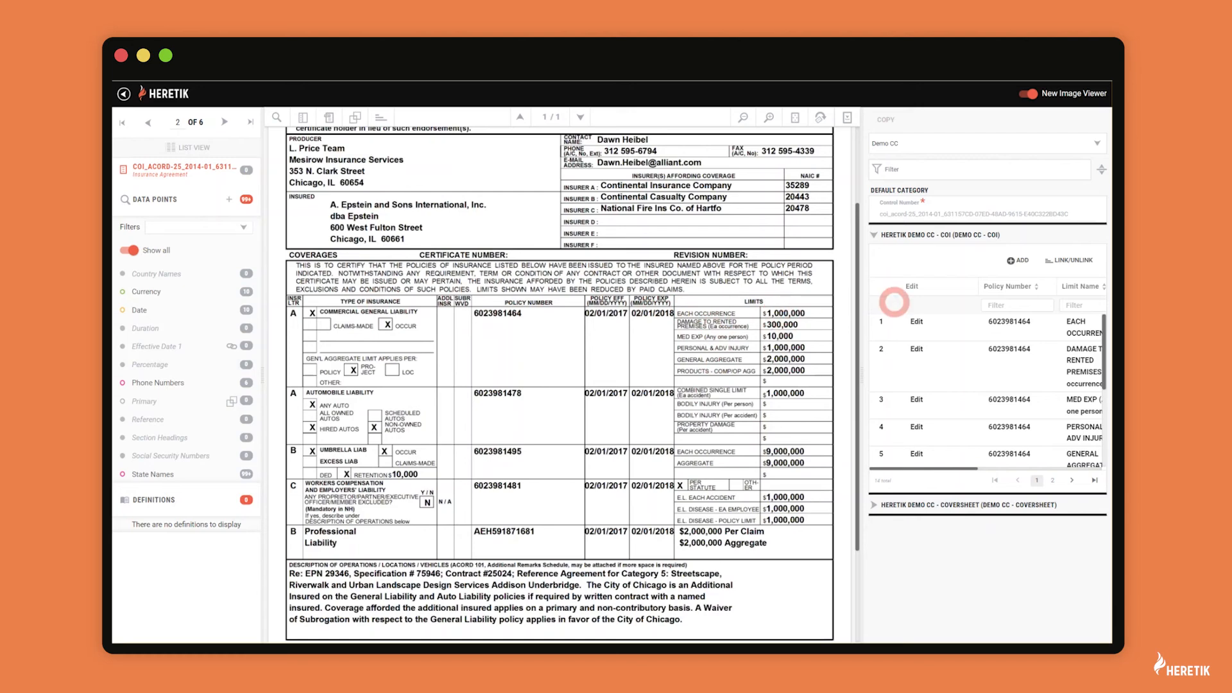
left_click(914, 321)
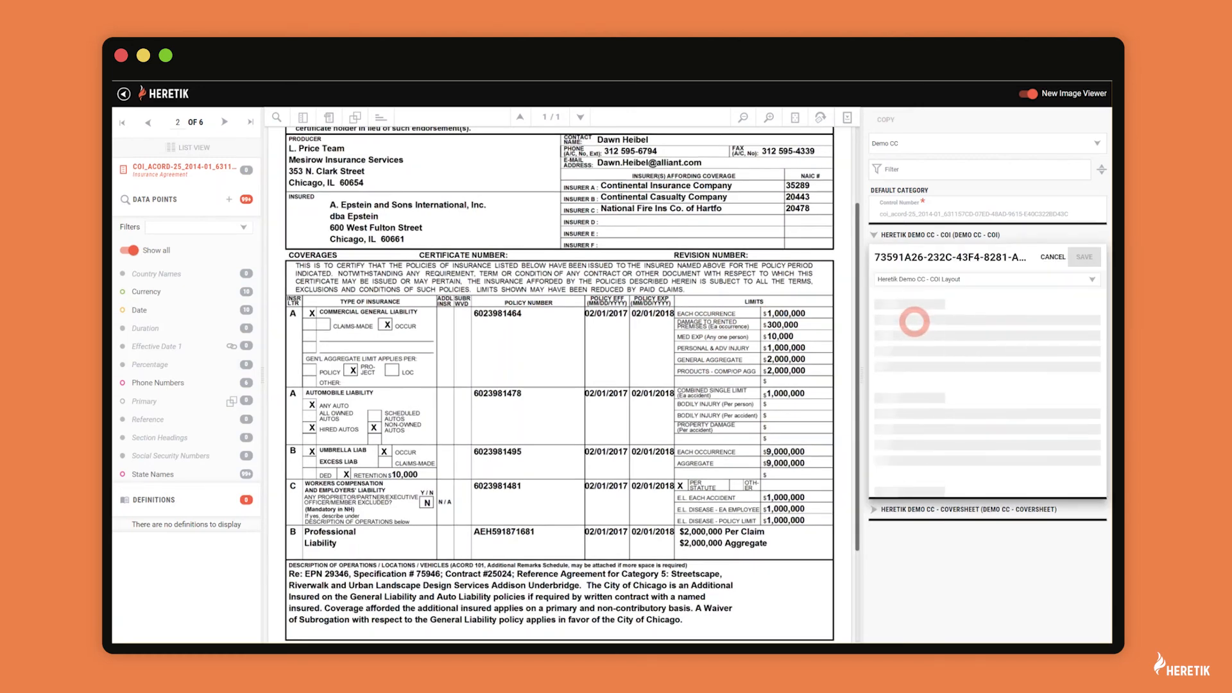
left_click(914, 344)
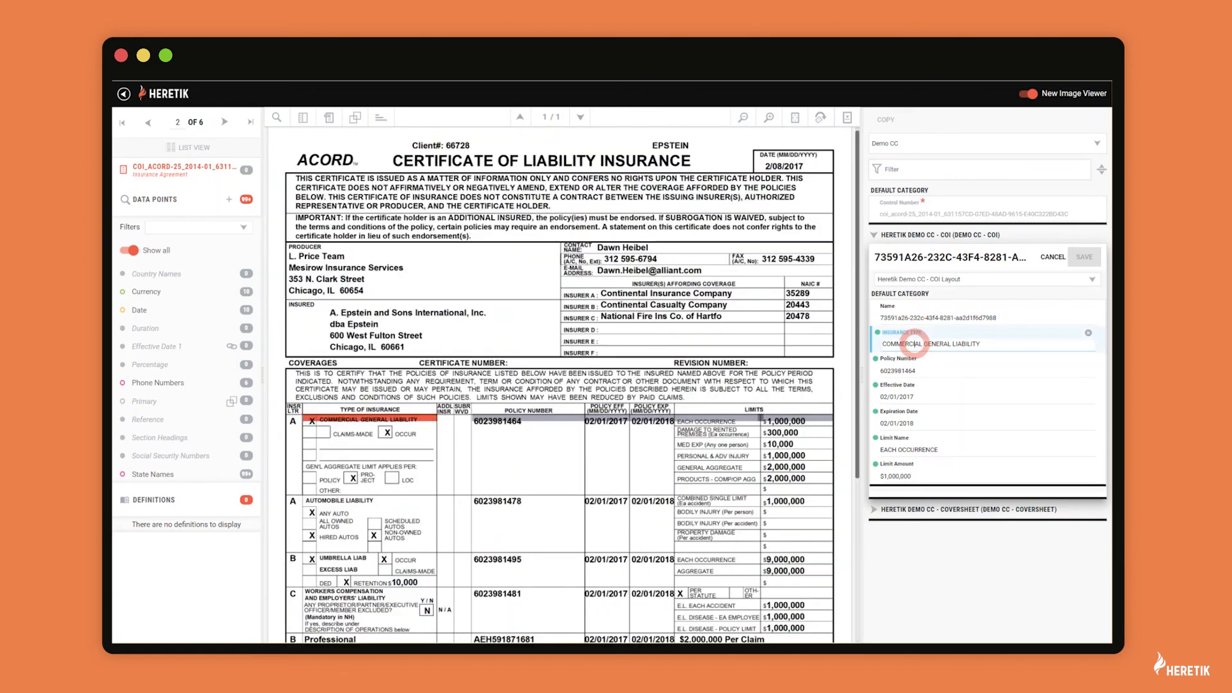
left_click(909, 372)
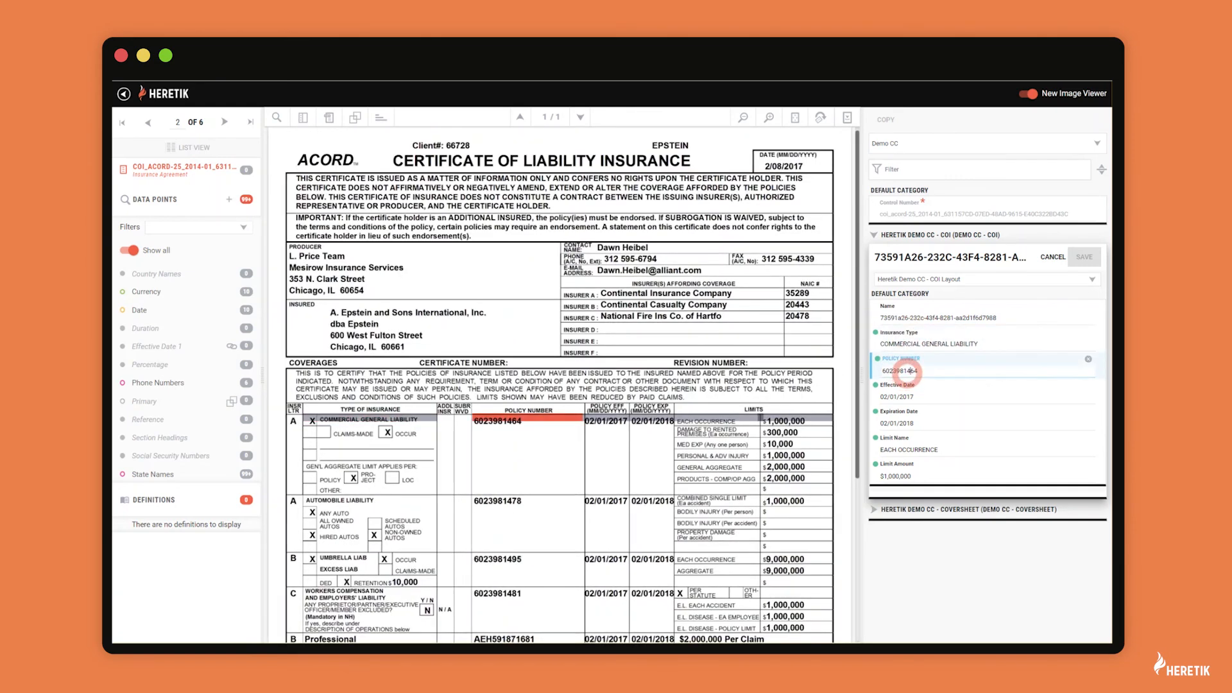
left_click(903, 398)
left_click(900, 423)
left_click(899, 448)
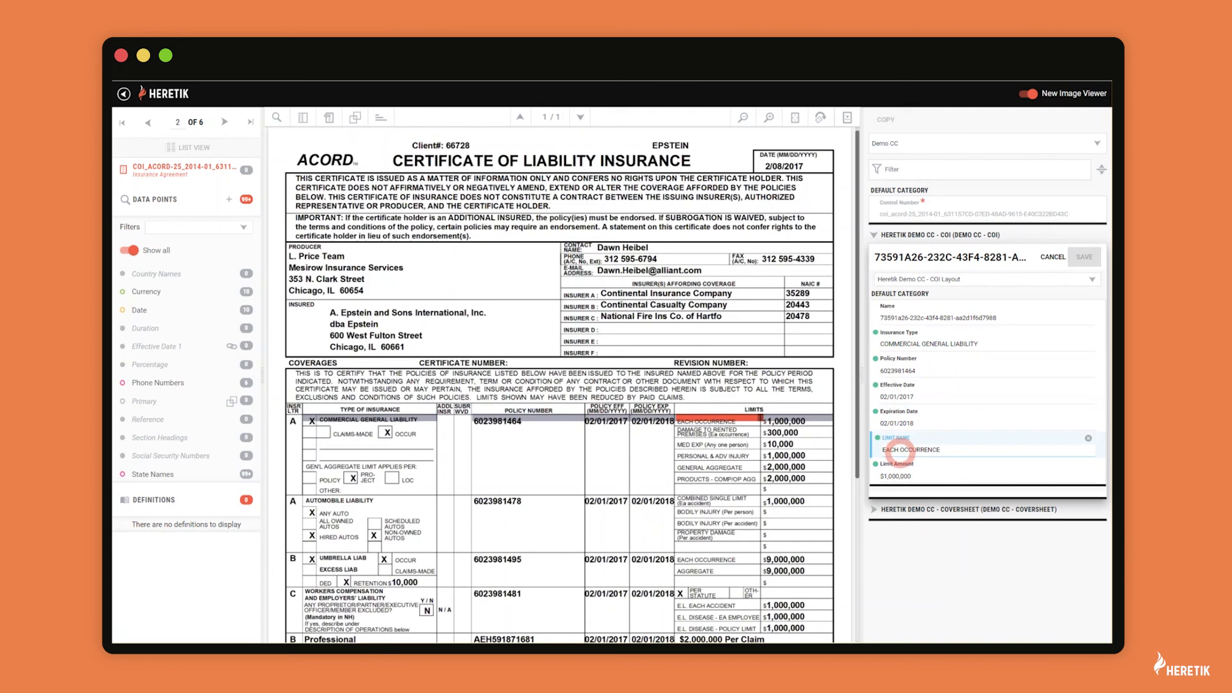
left_click(897, 476)
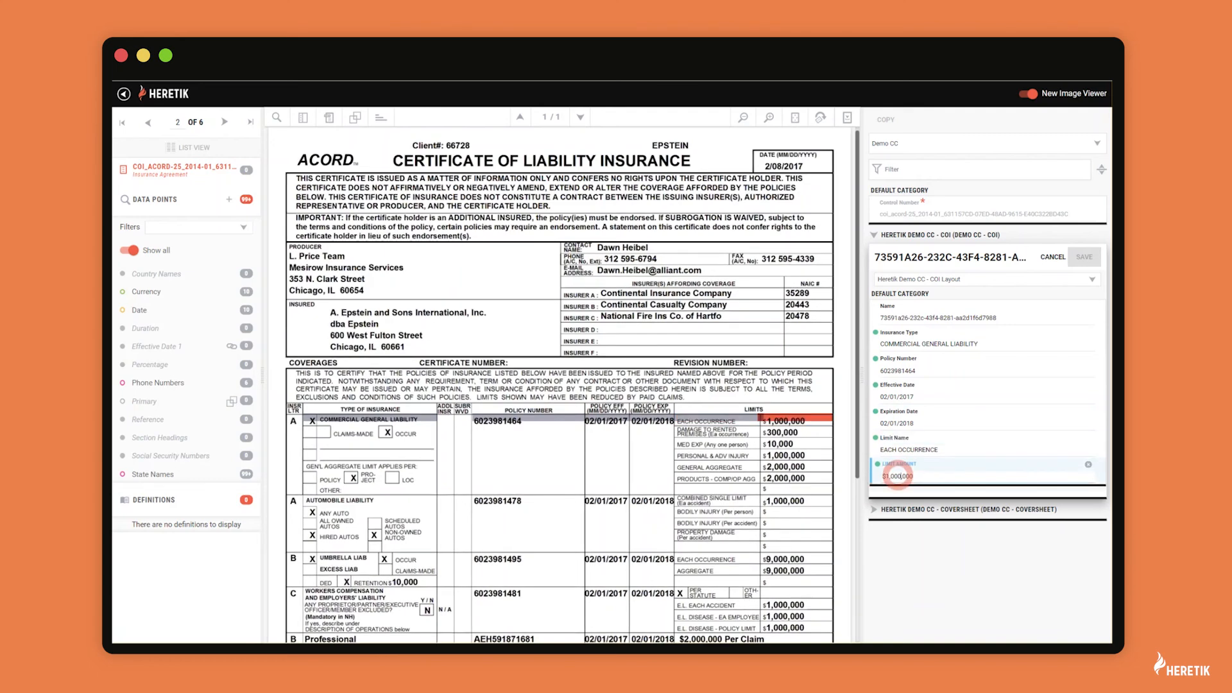